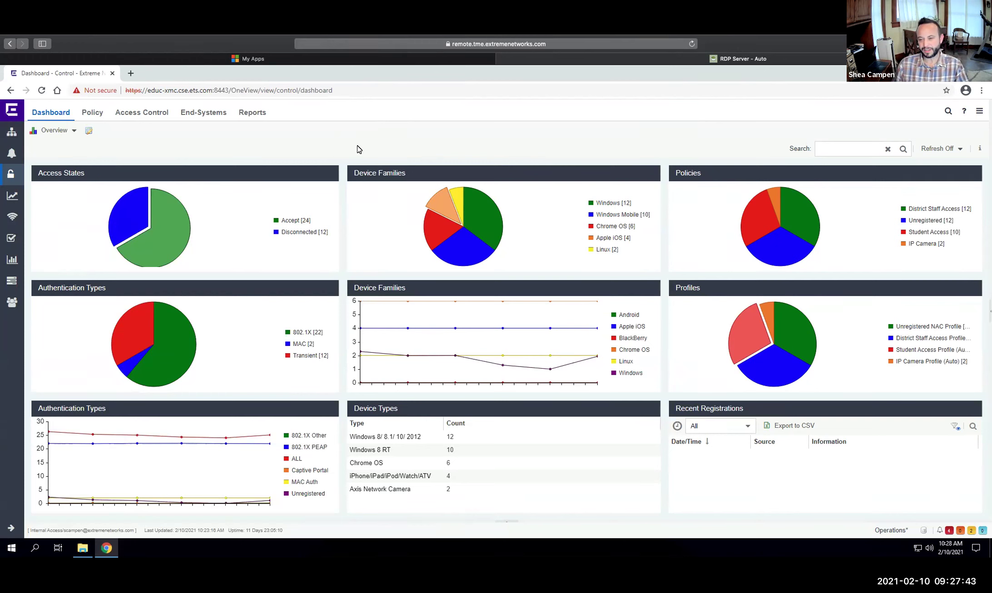
Step: Pull out the Windows device-family slice and two slices of the profiles chart
click(503, 222)
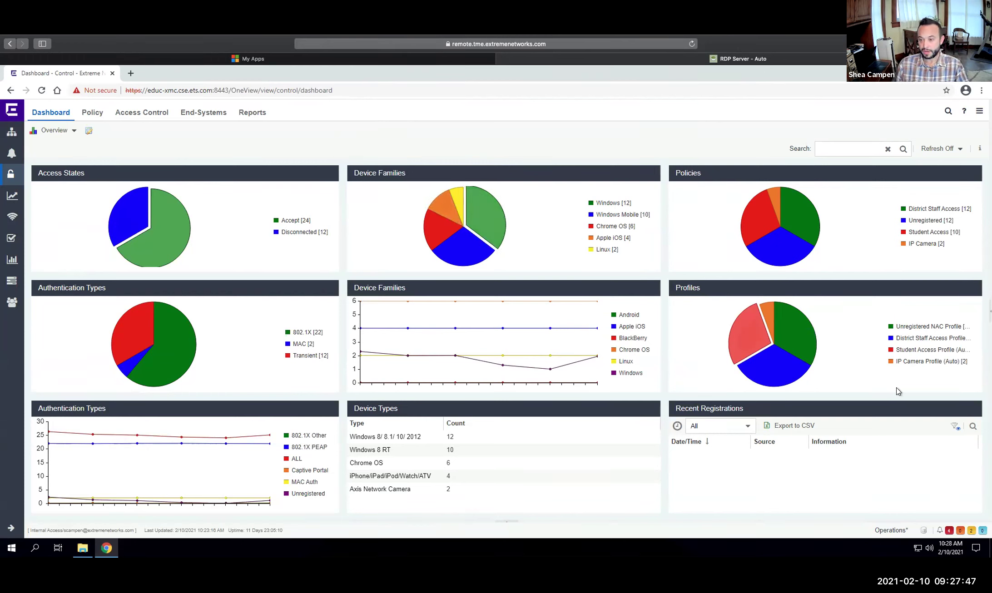
click(797, 333)
click(758, 218)
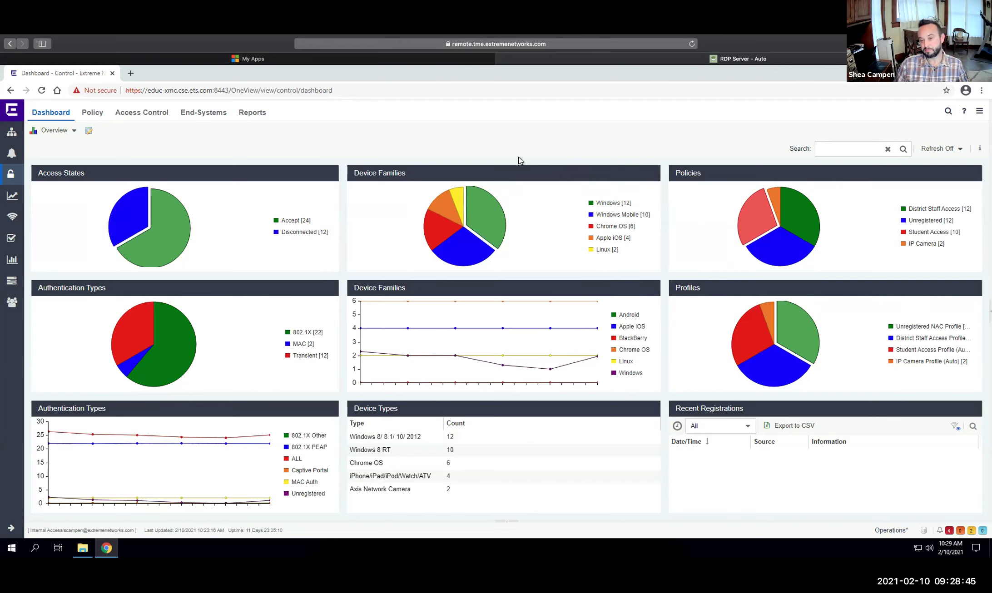
Step: List all Chrome OS end-systems, then close the list and return to the dashboard
mouse_move(442, 218)
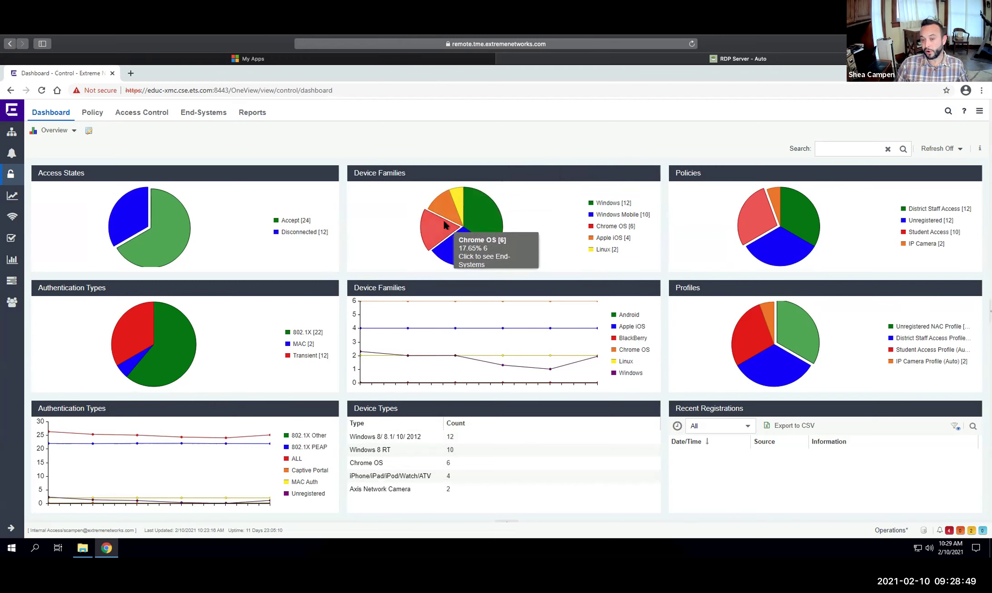
click(443, 223)
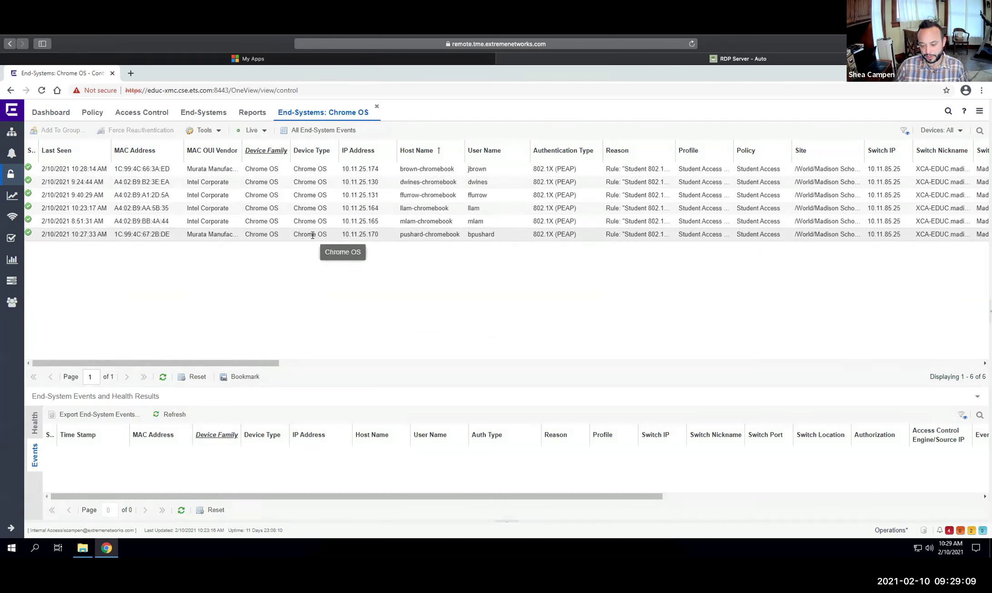
click(376, 108)
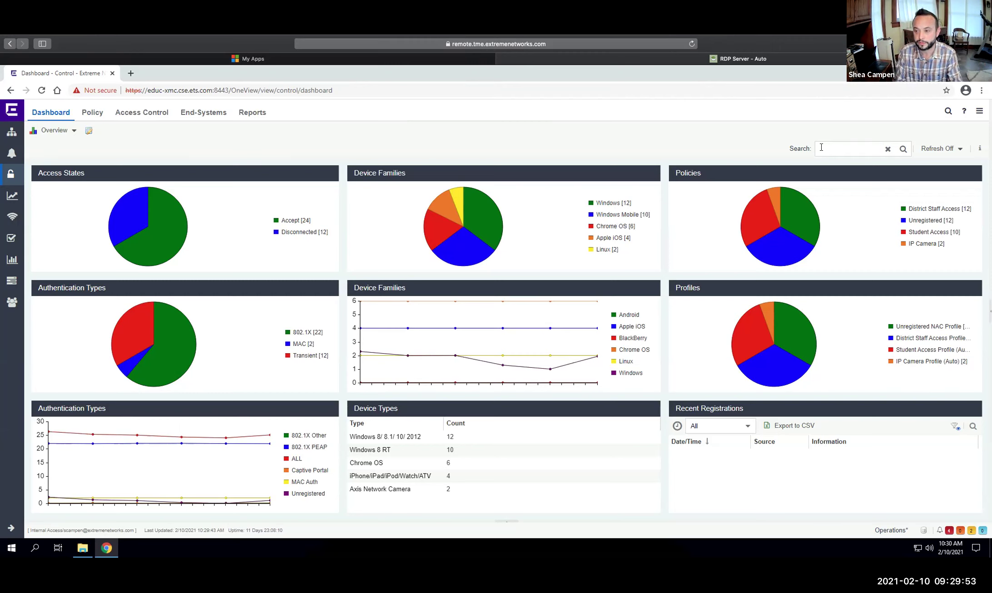
Step: Search the system for 'kennedy' to bring up the Surface end-system's overview map
click(821, 147)
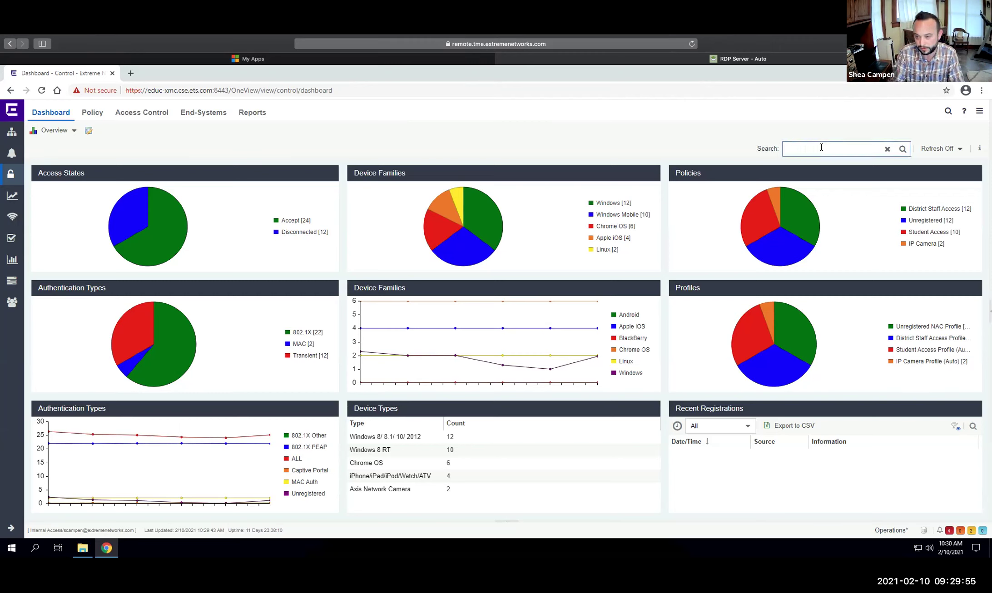
text(ken)
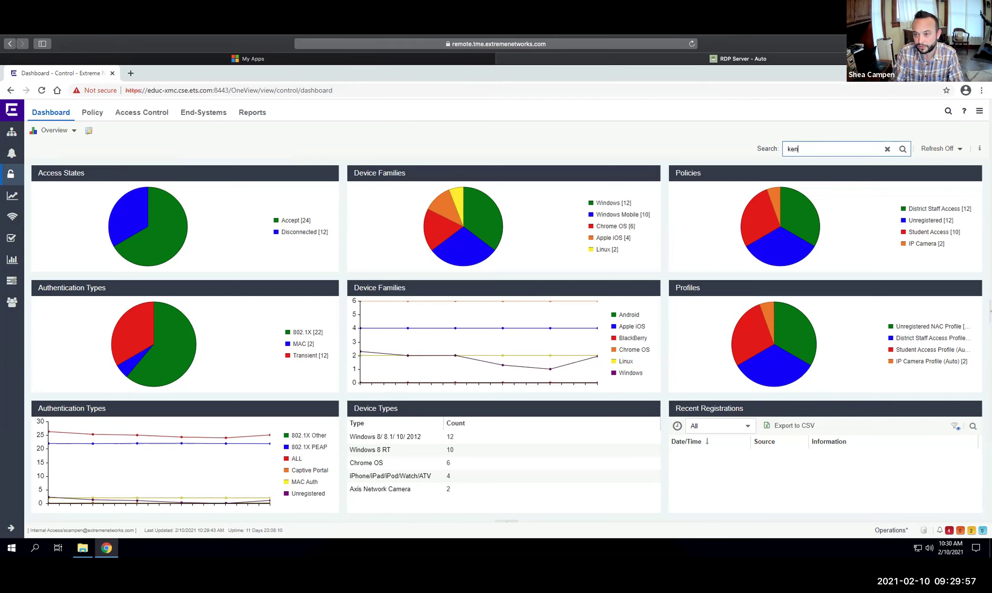
text(nedy)
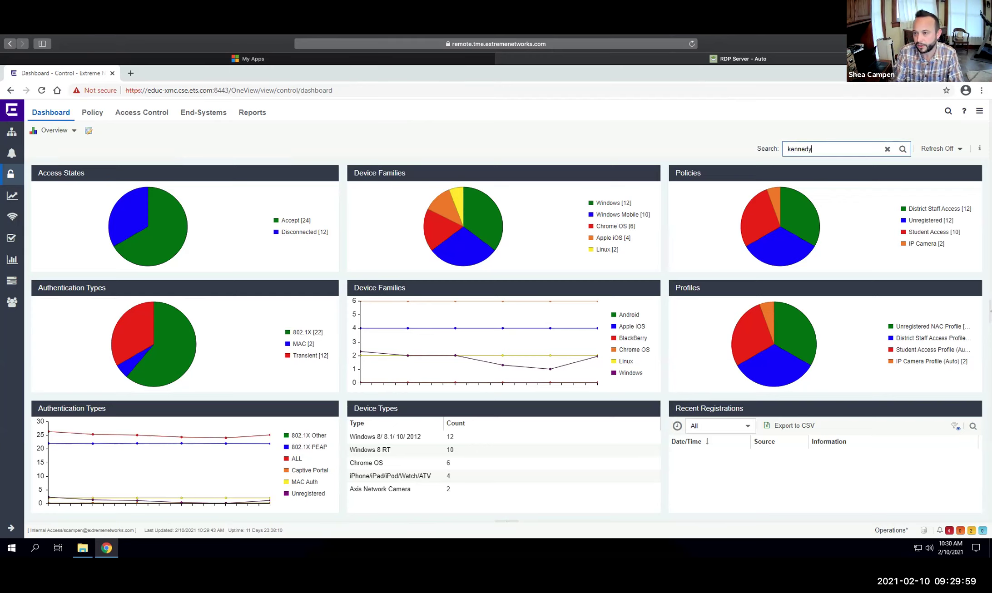
key(Return)
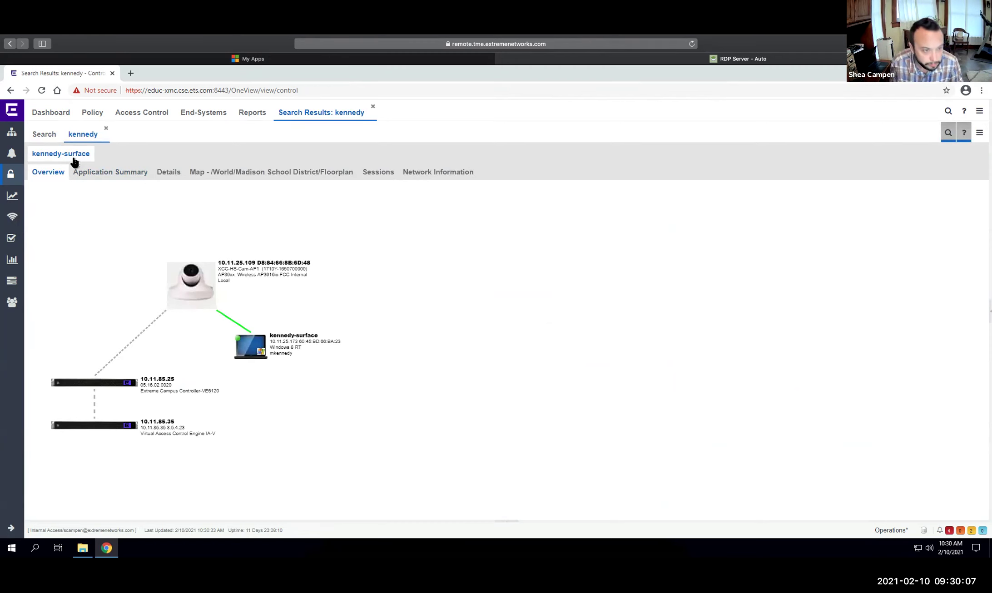
mouse_move(280, 354)
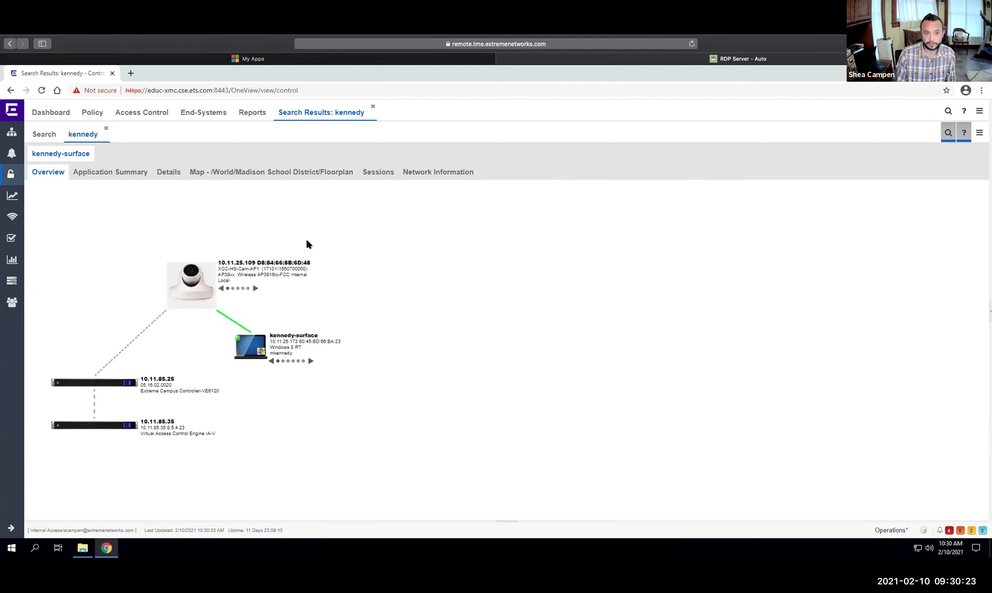
Step: Open the Surface's Details access profile and highlight its Access Control, Health and Device Family information
click(176, 180)
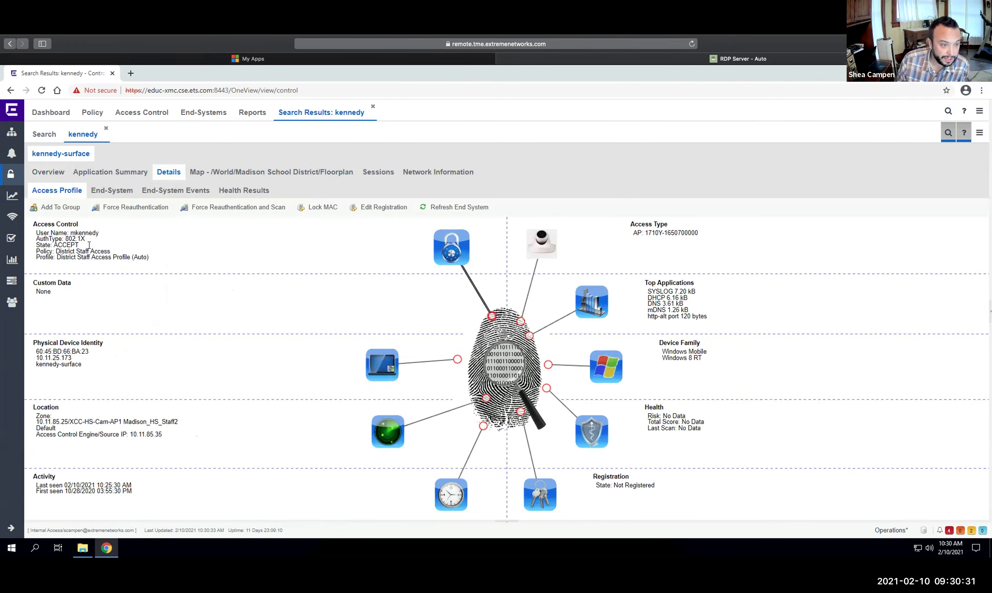
drag(37, 224, 143, 257)
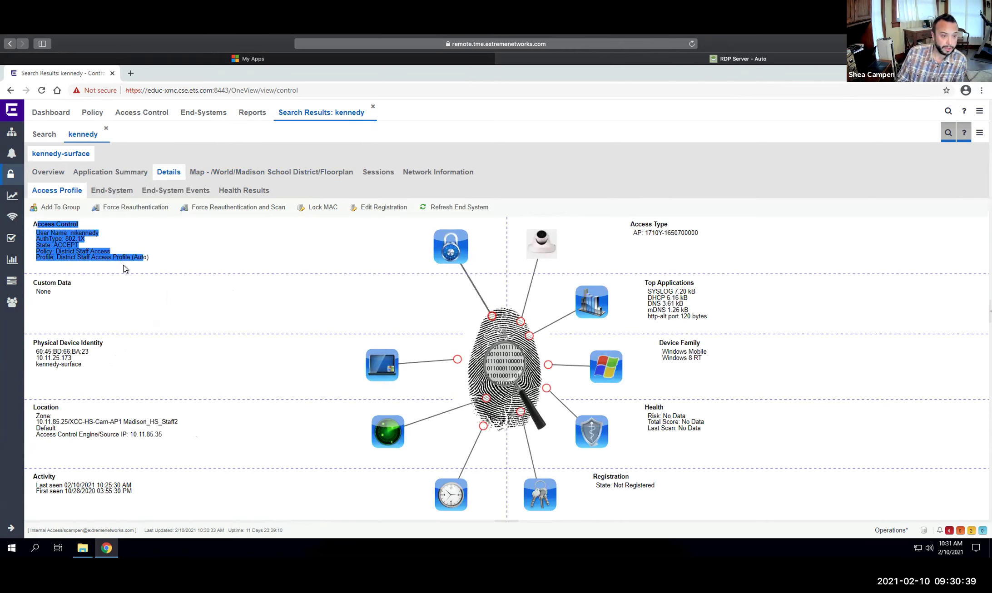
click(155, 262)
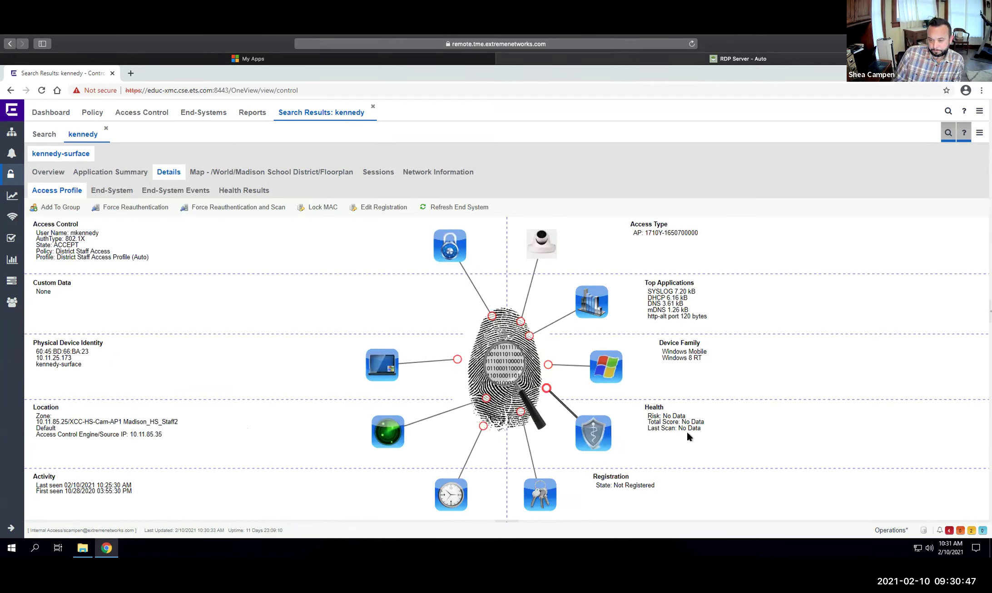
drag(645, 405, 692, 428)
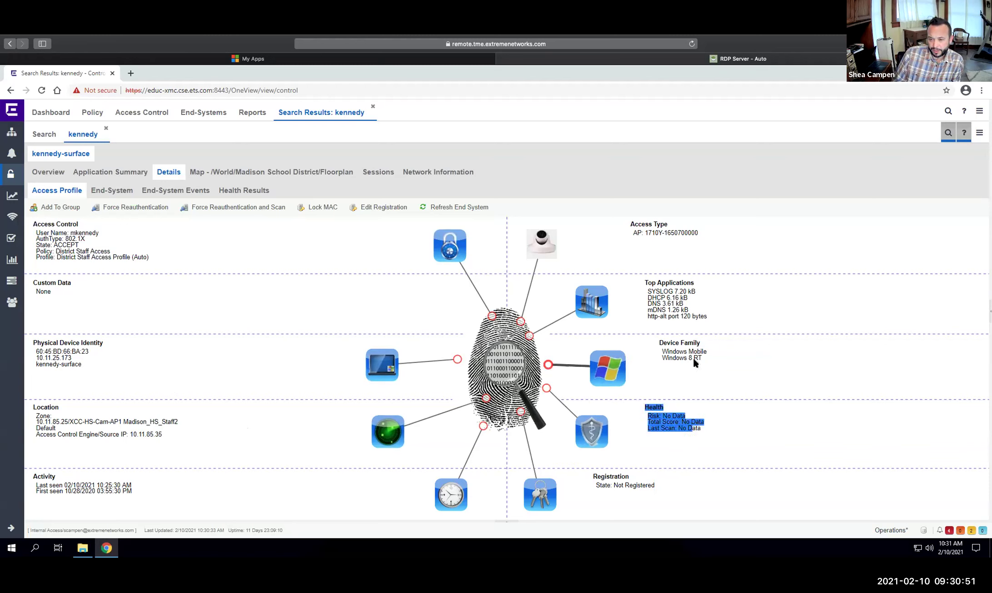
drag(659, 343, 676, 348)
click(677, 348)
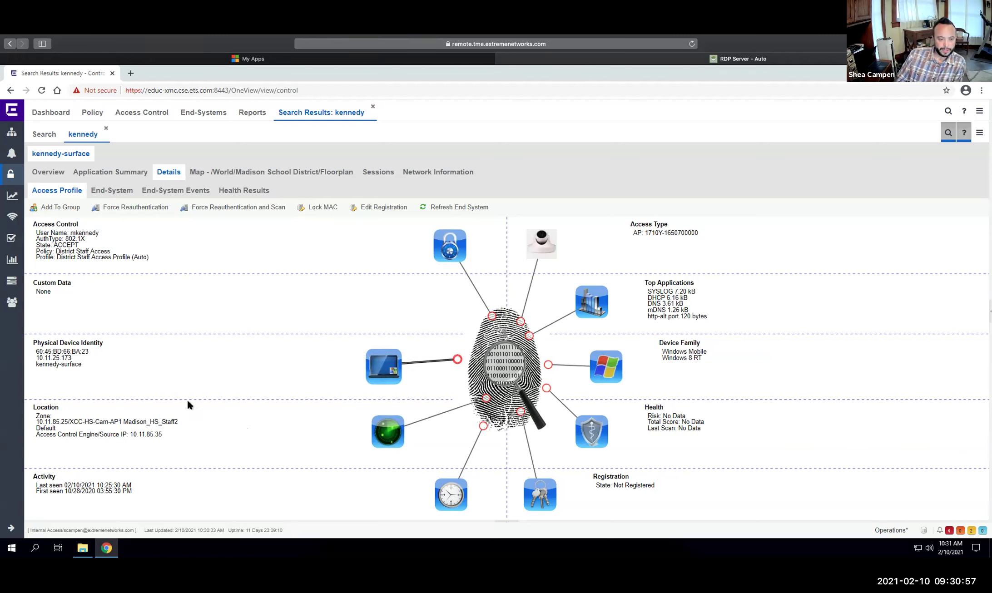
Step: Show the Surface's wireless details: SSID Madison_HS_Staff2, Dot1x/WPA, controller and AP radio statistics
click(424, 173)
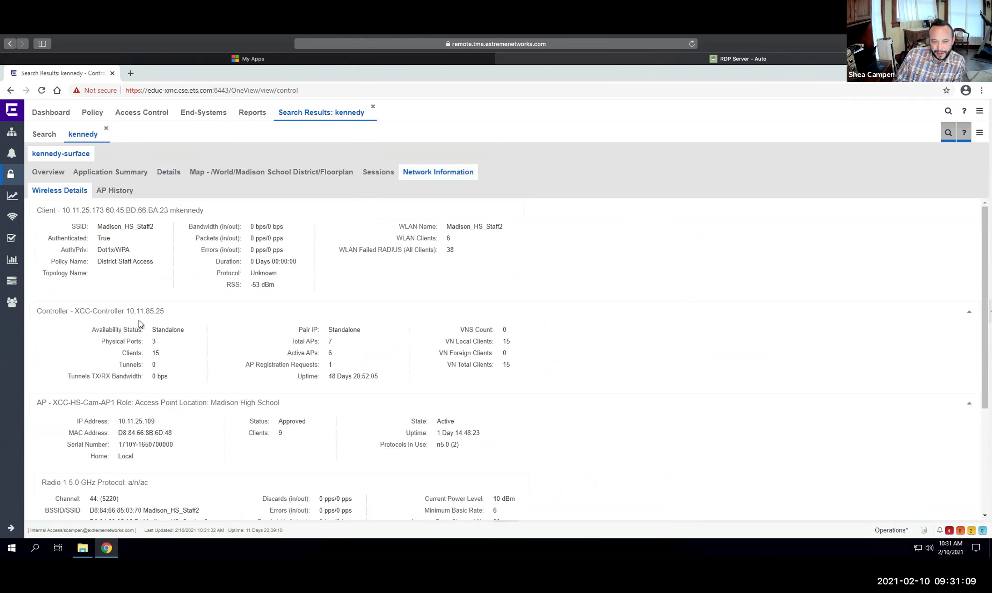
scroll(142, 333, down, 1)
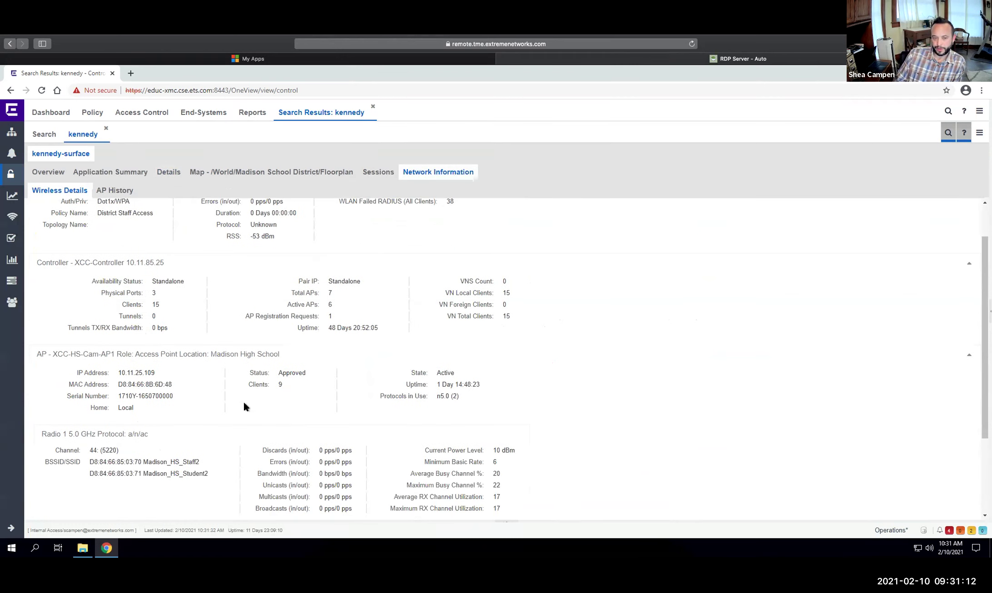
scroll(244, 403, down, 2)
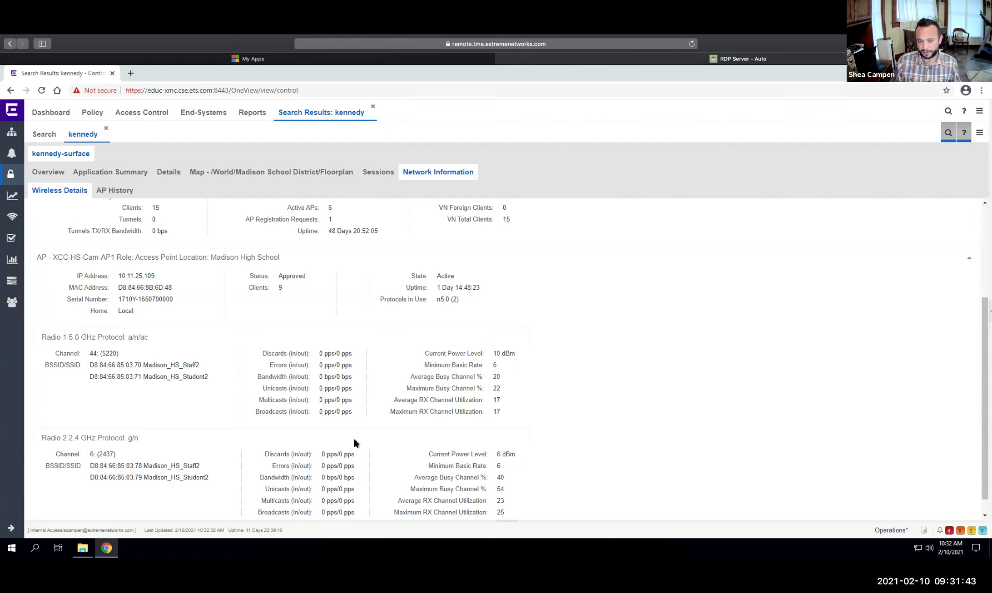
scroll(353, 440, down, 1)
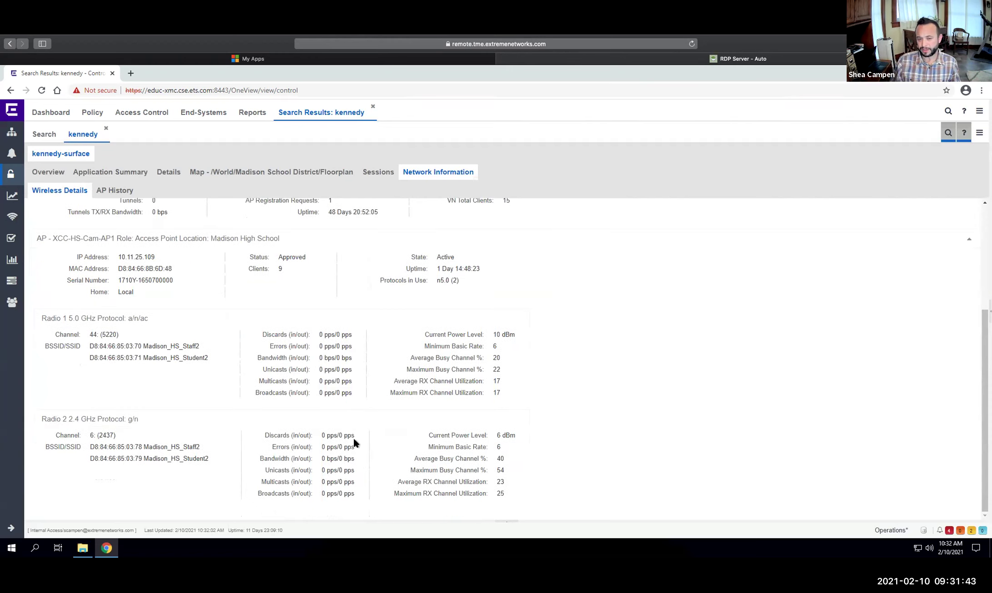
drag(422, 335, 551, 432)
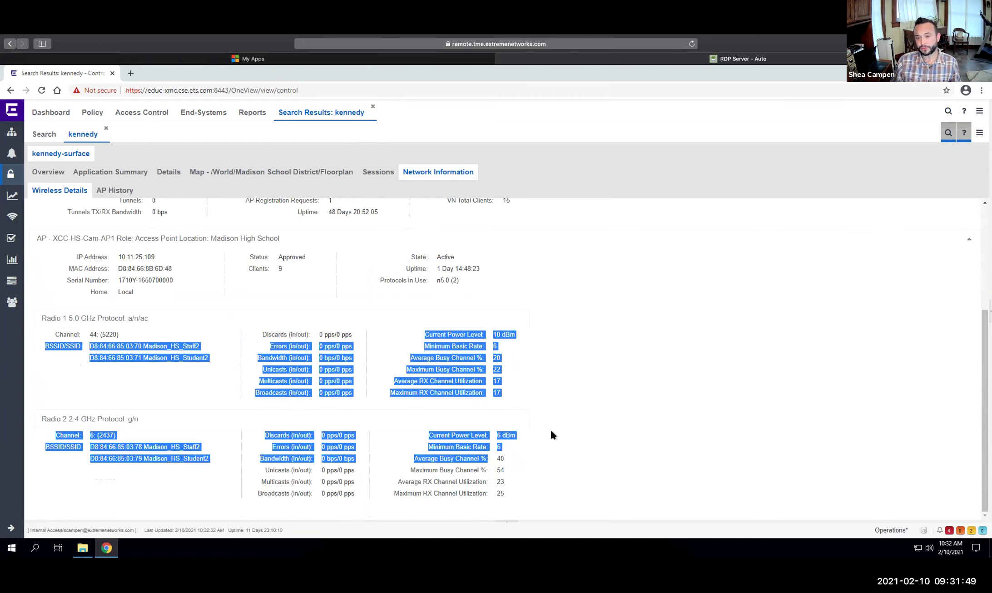
scroll(551, 431, up, 3)
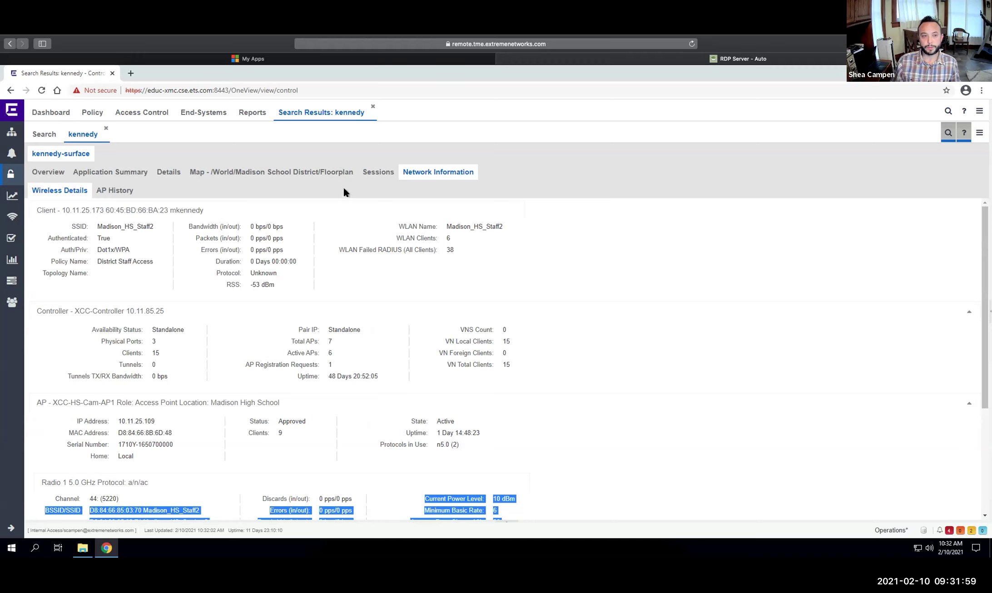
Step: Close the kennedy search result and go back to the Dashboard charts
click(107, 129)
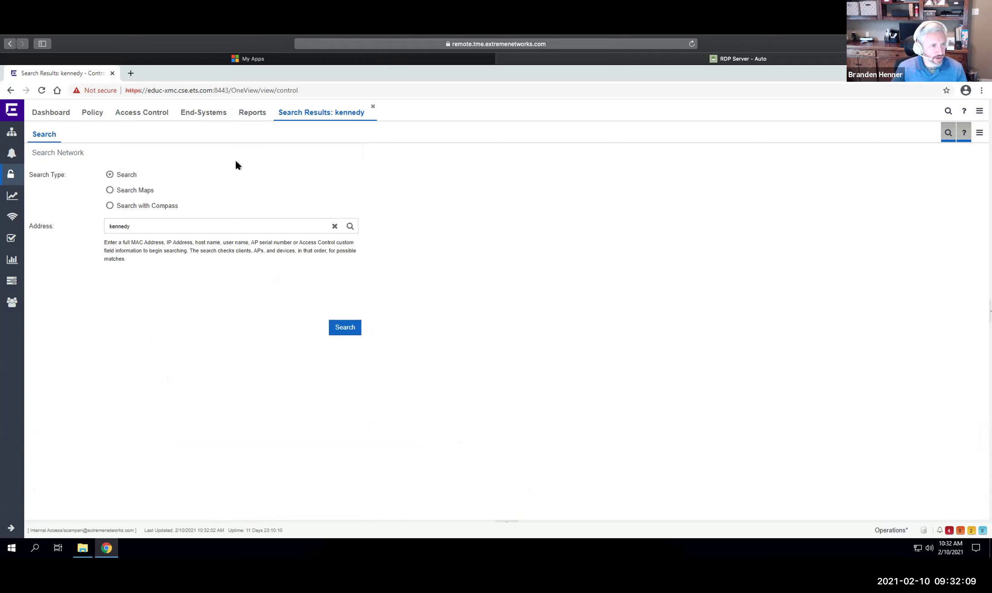
click(56, 119)
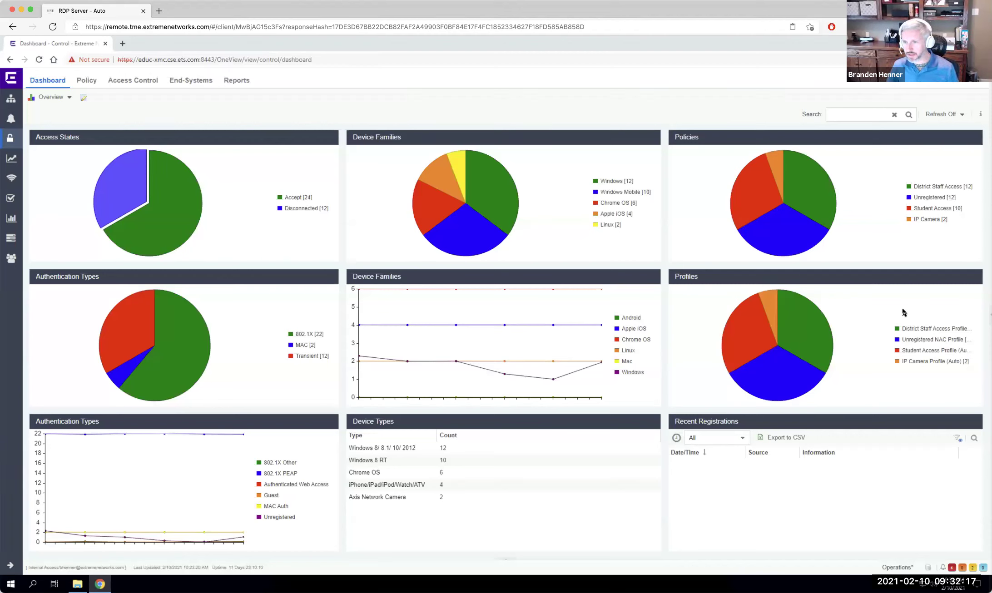
Step: Open the Policy area and view the End-Systems table listing all 36 devices
click(95, 81)
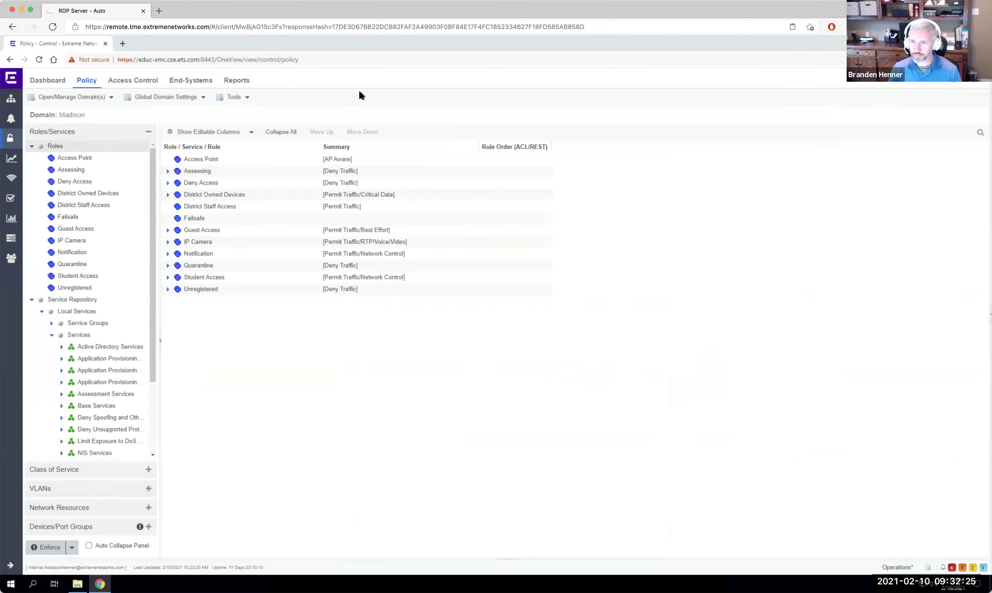
click(183, 84)
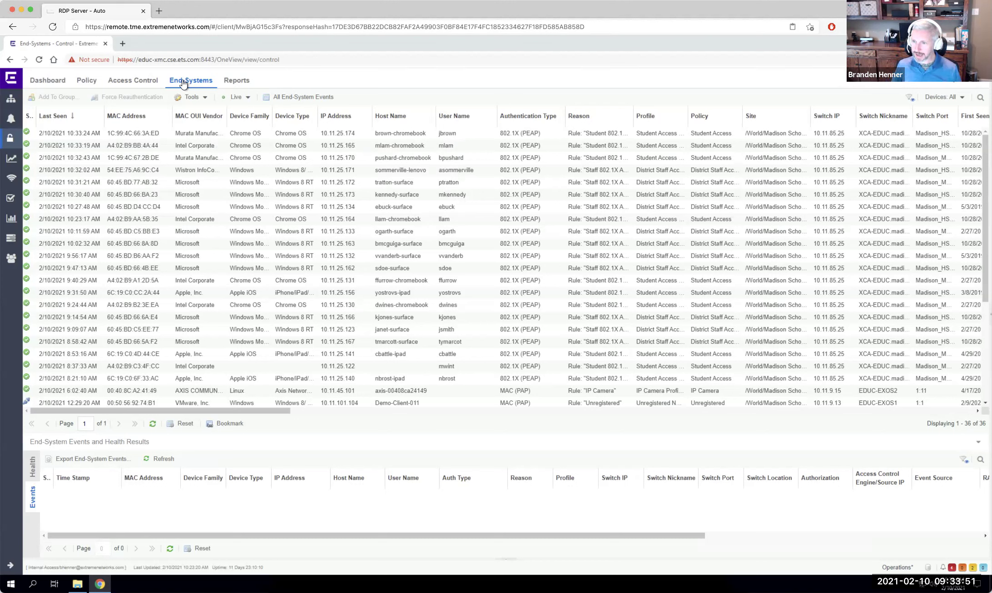
Step: Return to the Policy Roles/Services view of the Madison domain
click(87, 80)
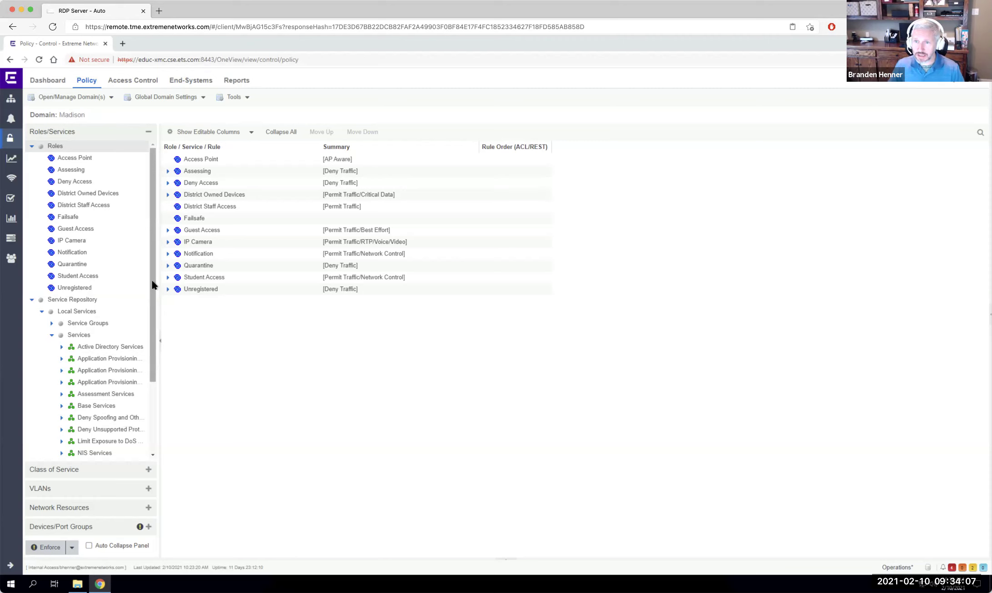
Step: Change the IP Camera role's access control to Contain to VLAN 172[MLAG-ISC]
click(76, 239)
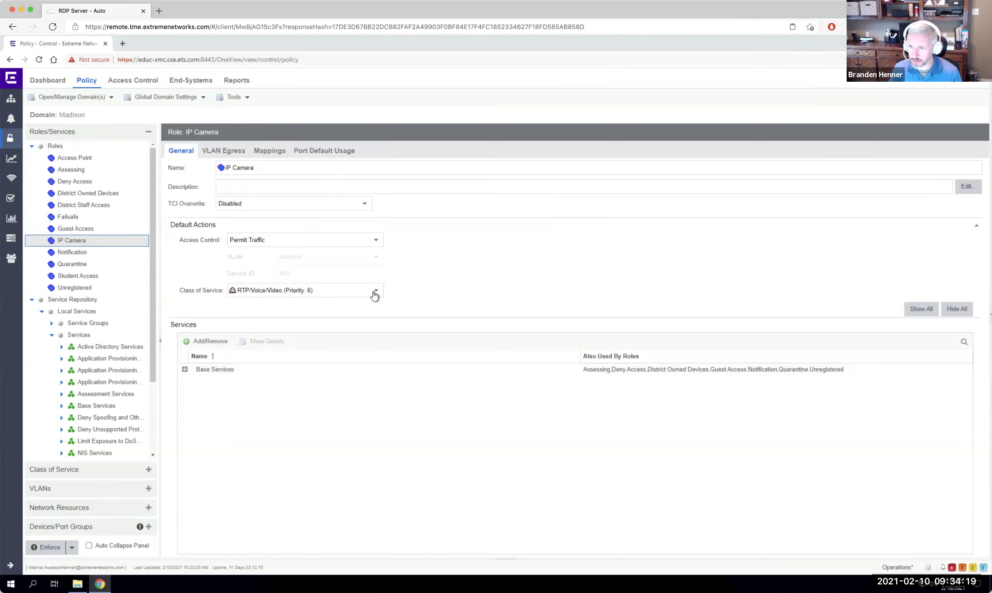
click(377, 241)
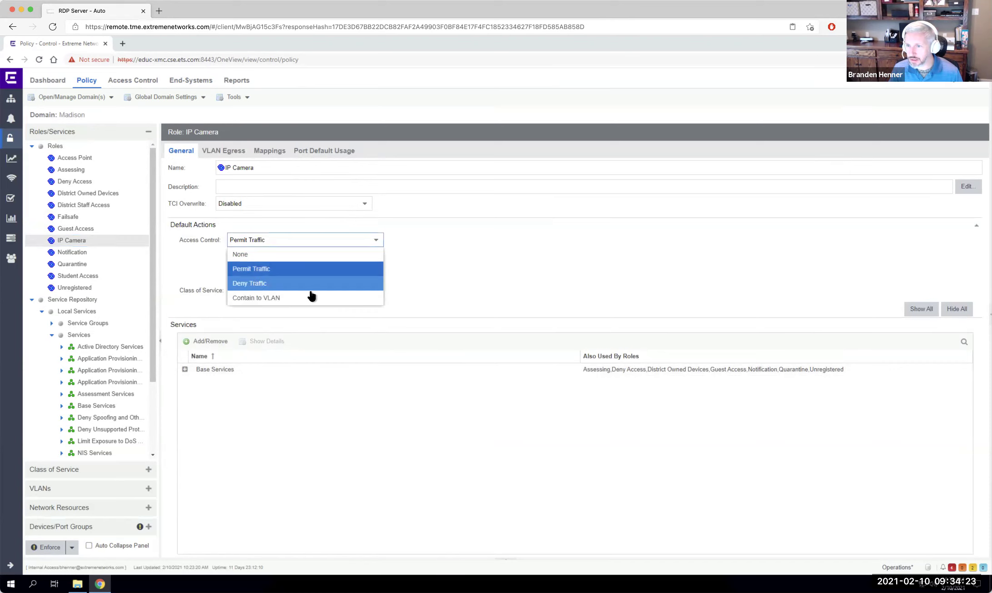
click(315, 291)
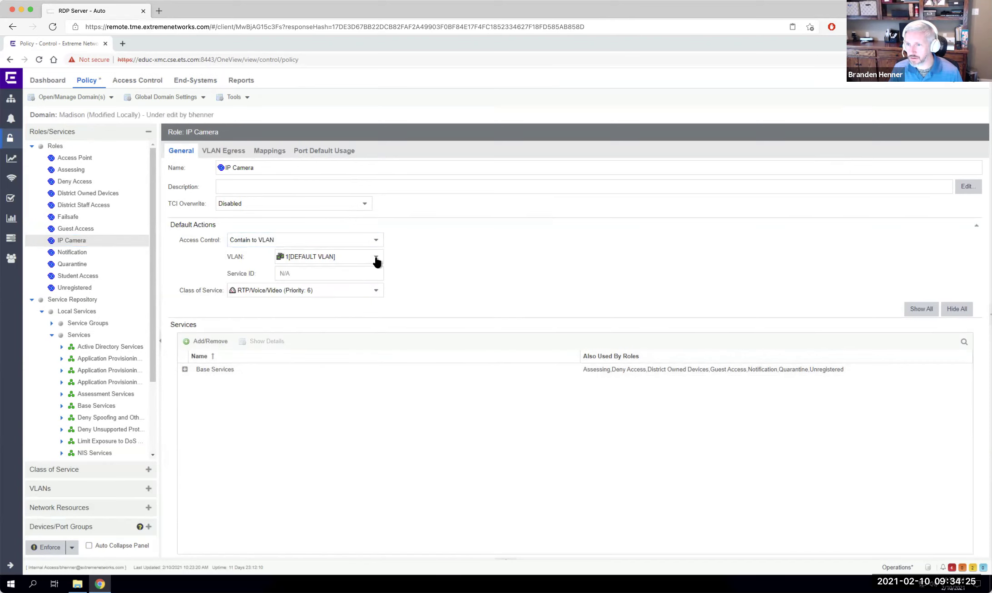
click(377, 257)
click(313, 331)
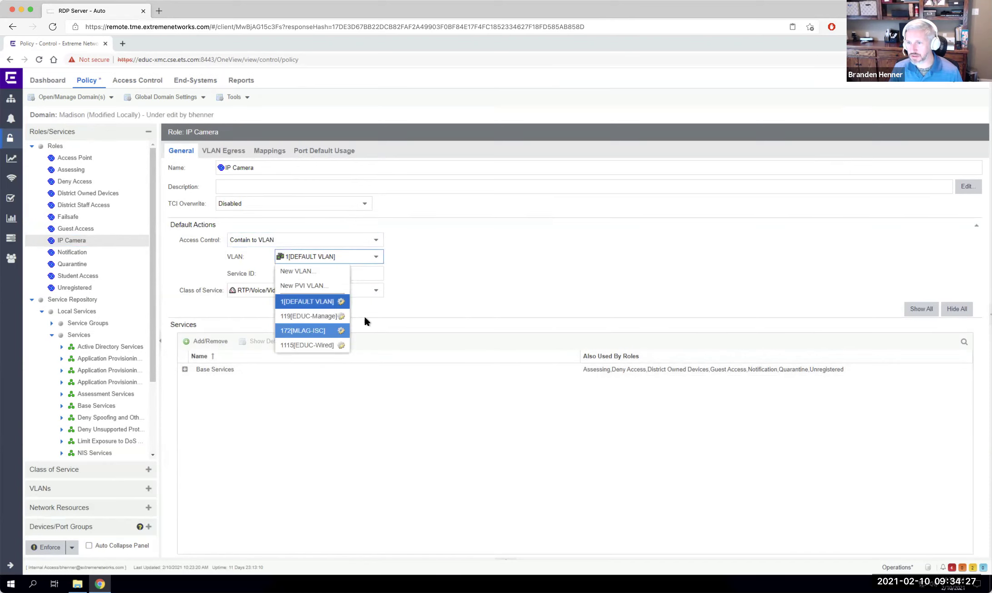
click(515, 266)
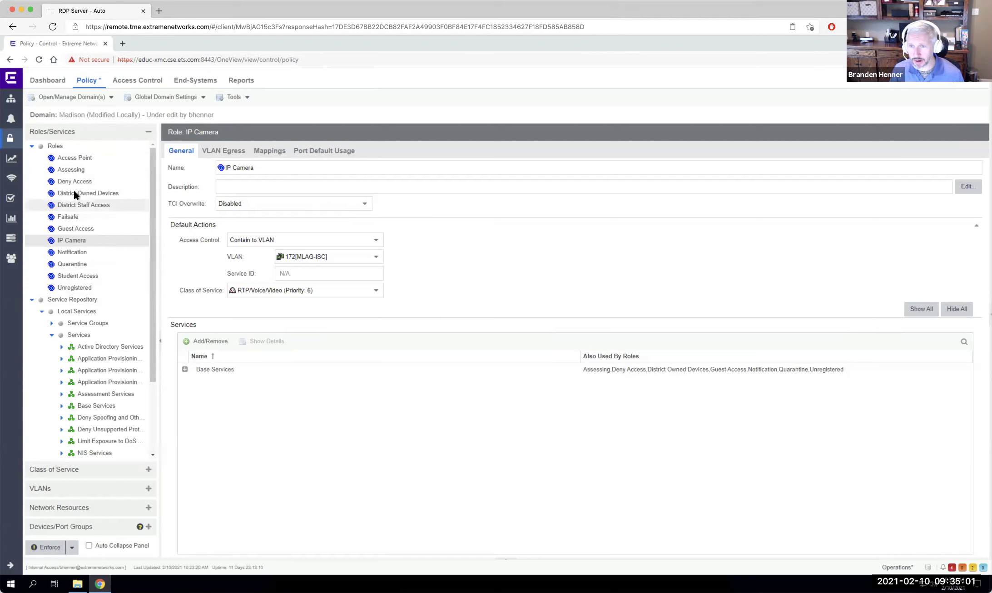
Step: View the Access Point role's settings, then the Guest Access role's settings and services
click(78, 157)
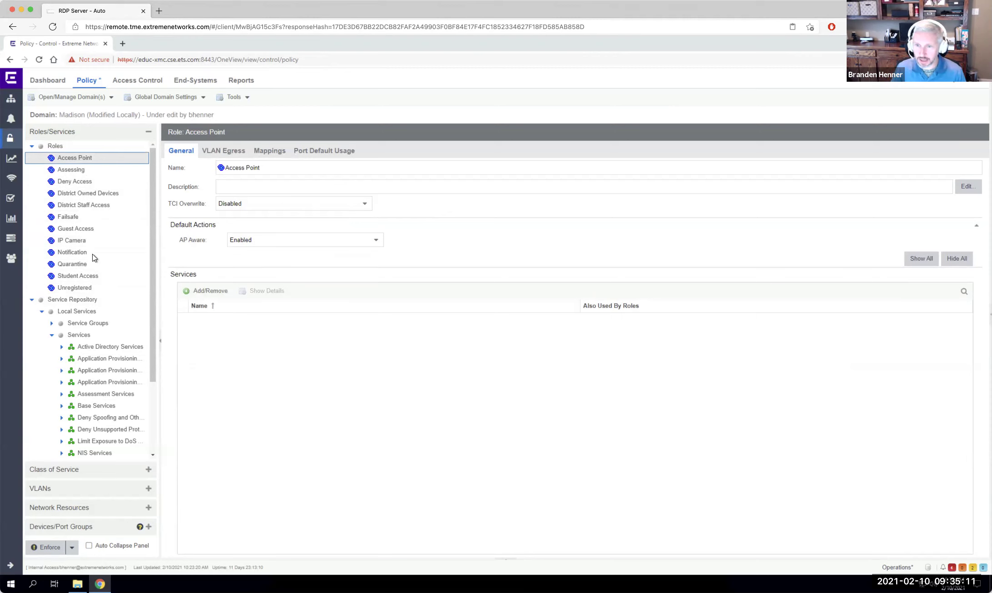
click(63, 230)
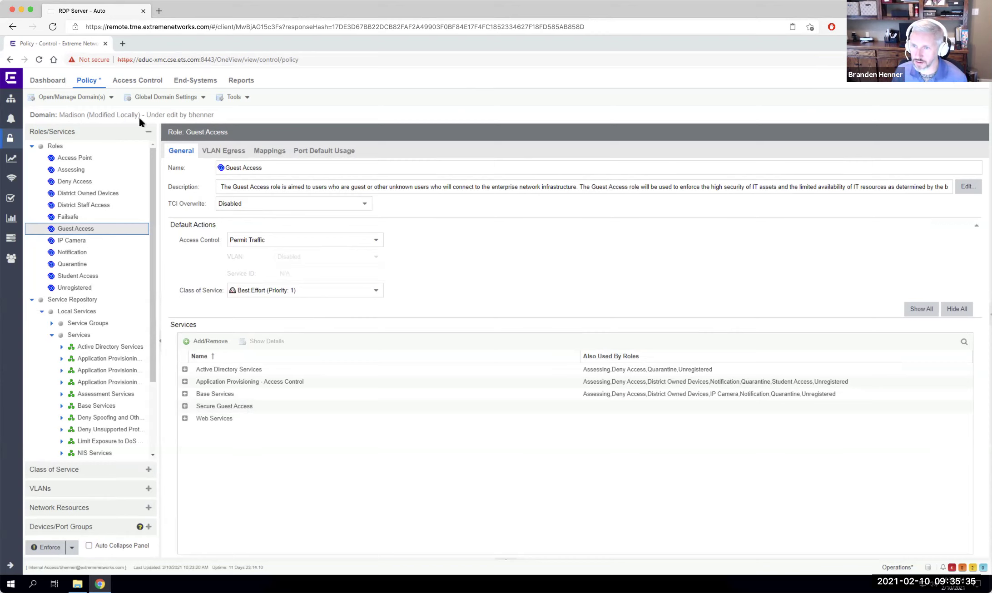
Step: Switch to Access Control, declining to save the cached Policy domain changes
click(138, 81)
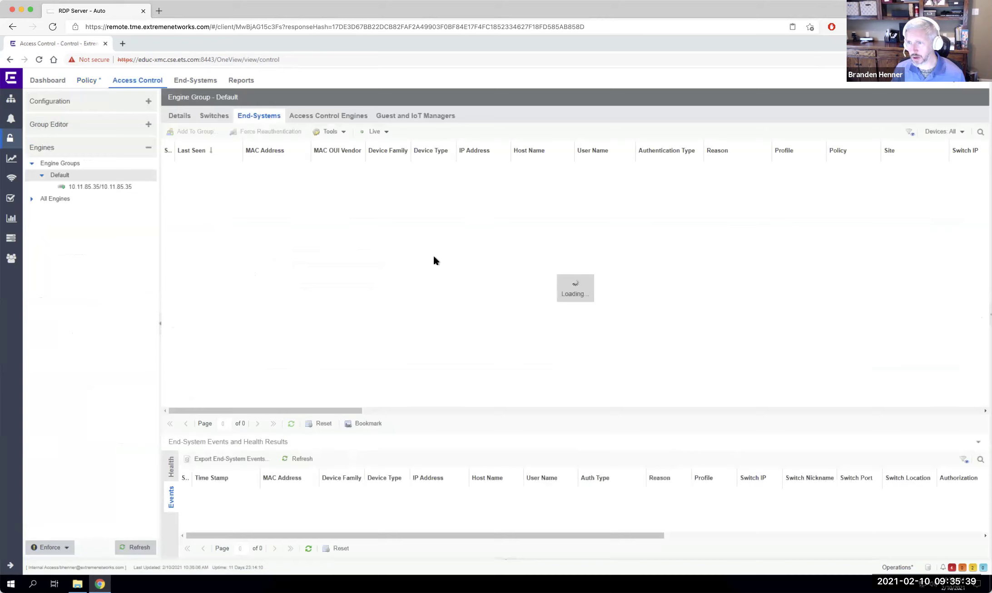
click(515, 354)
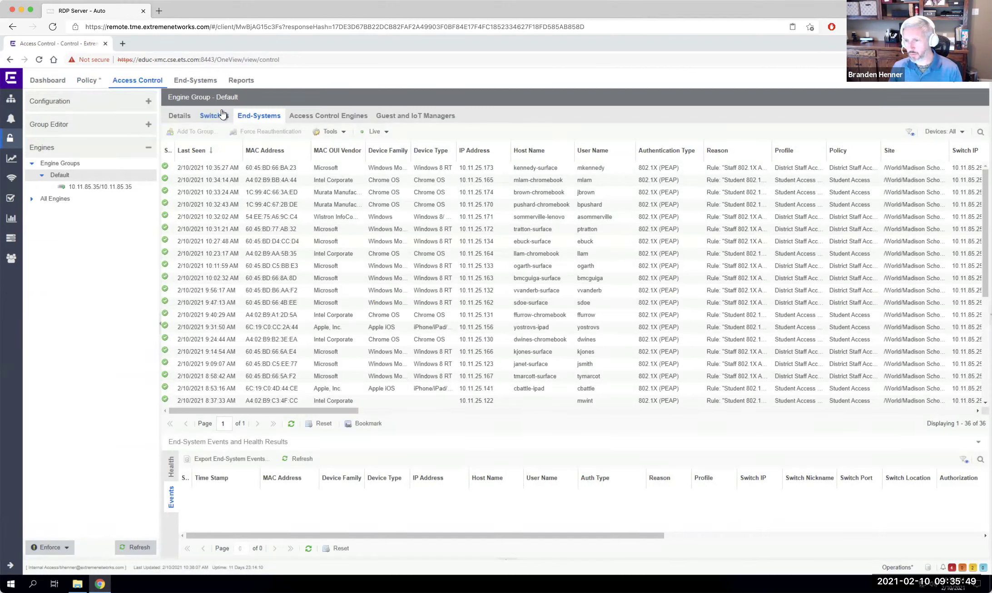
click(49, 101)
click(69, 139)
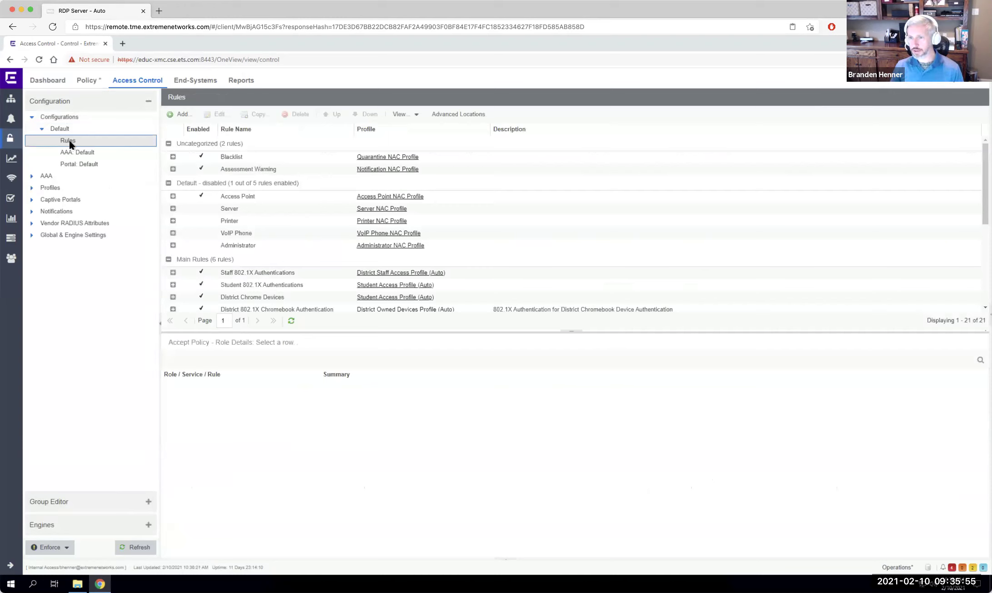
right_click(315, 221)
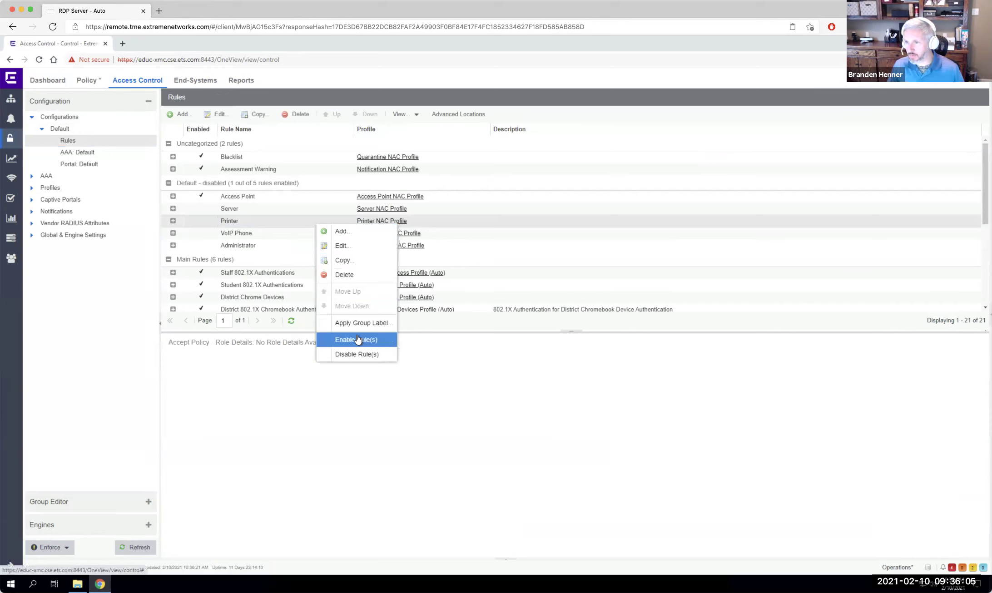
click(278, 210)
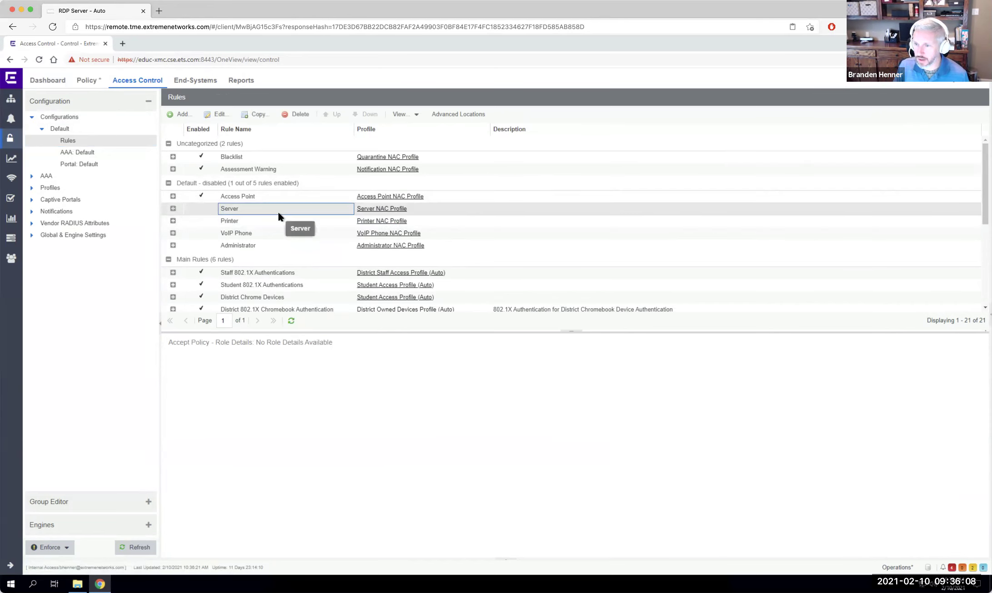
scroll(277, 210, down, 2)
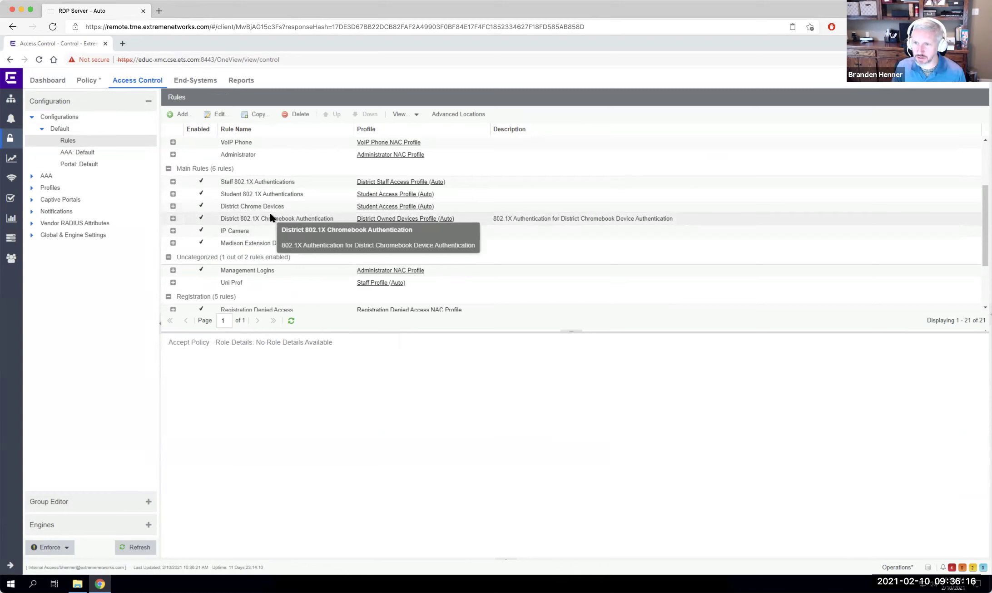
Step: Add a new access control rule named 'Deny XBox'
click(181, 114)
text(Deny X)
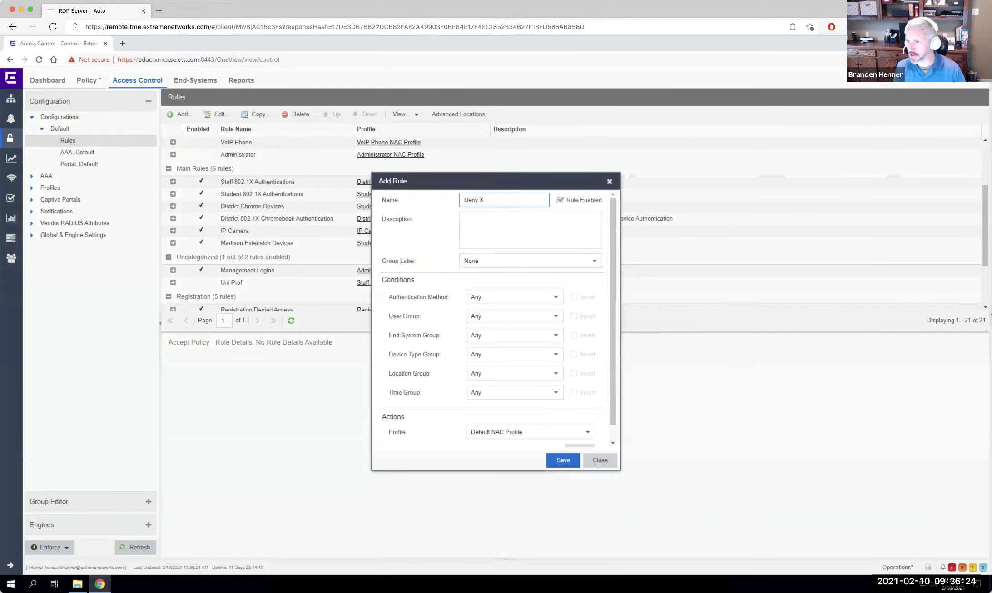
text(Box)
key(BackSpace)
key(BackSpace)
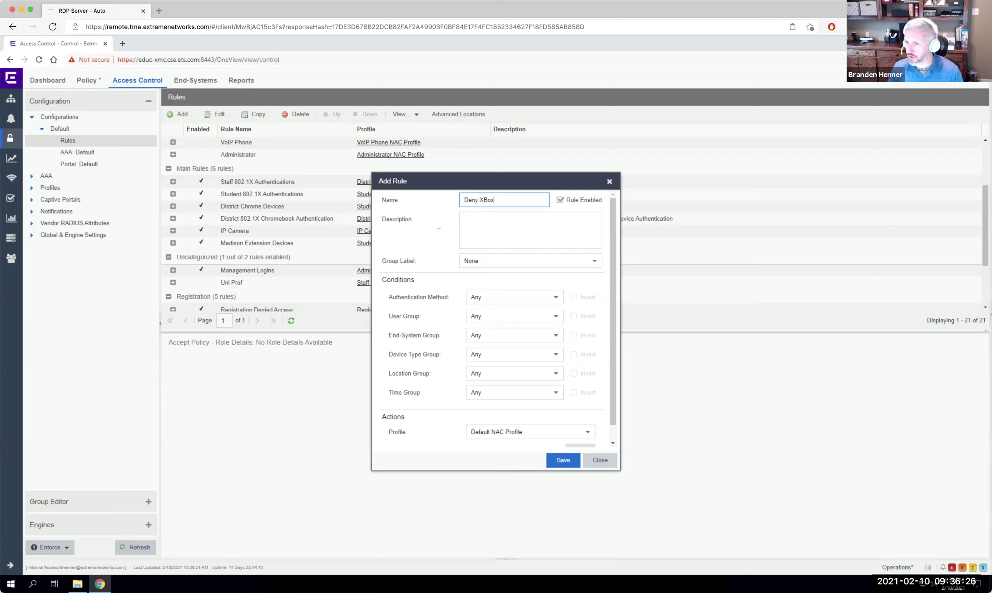
text(ox)
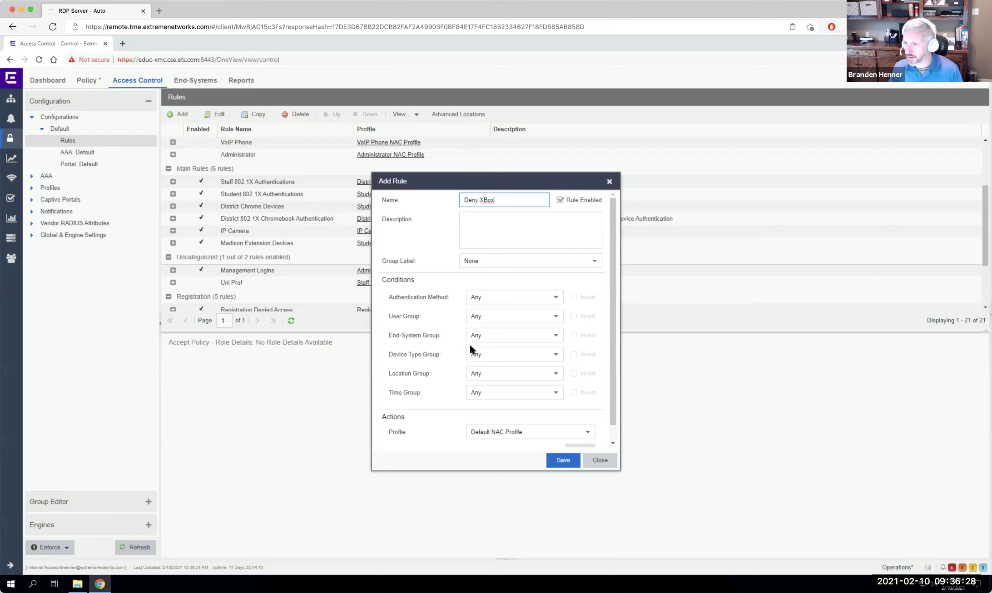
Step: Browse the End-System group list and close it without choosing a group
click(491, 335)
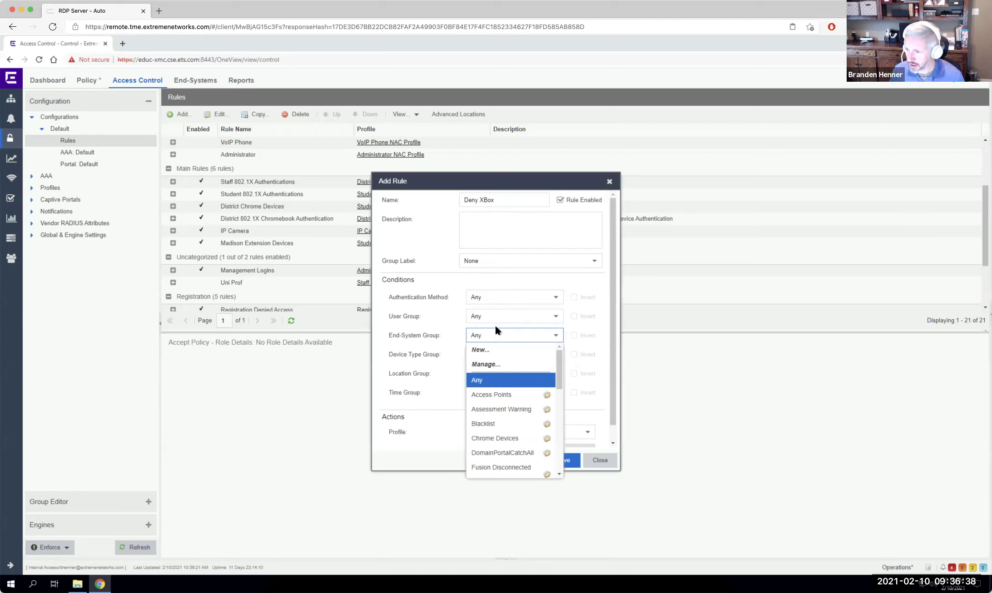
scroll(506, 411, down, 2)
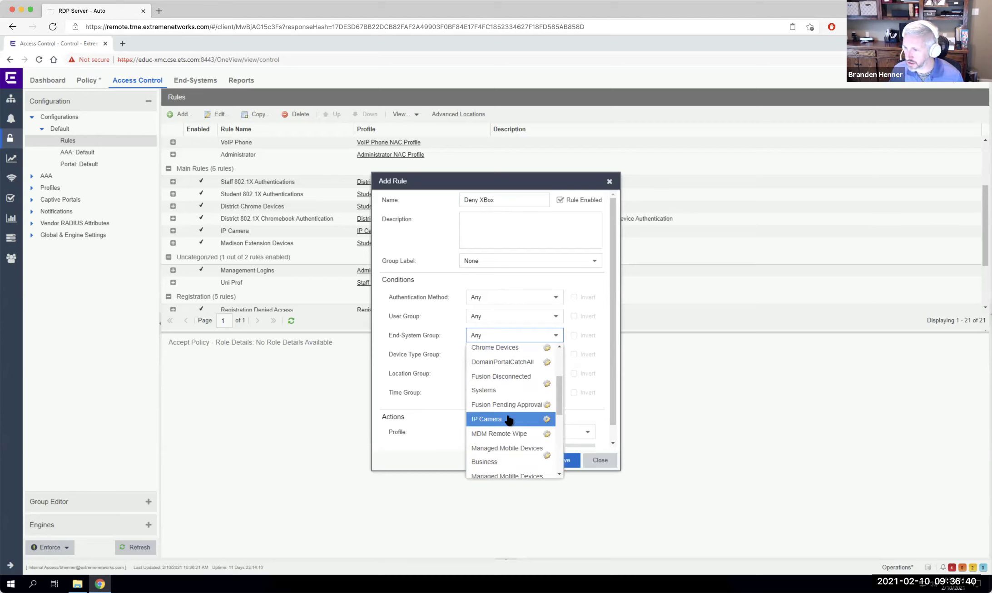
scroll(508, 420, down, 5)
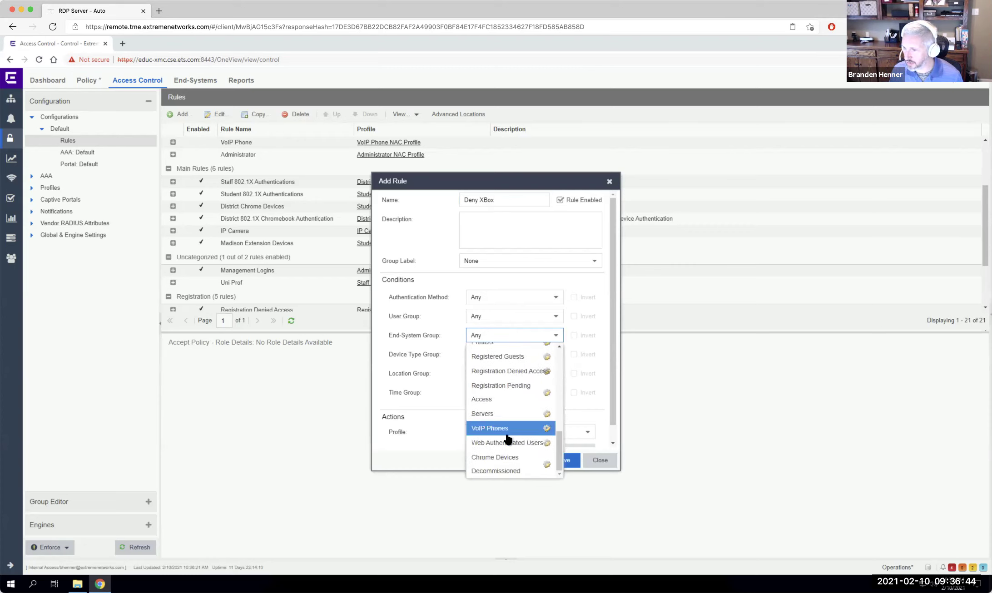
scroll(507, 438, up, 5)
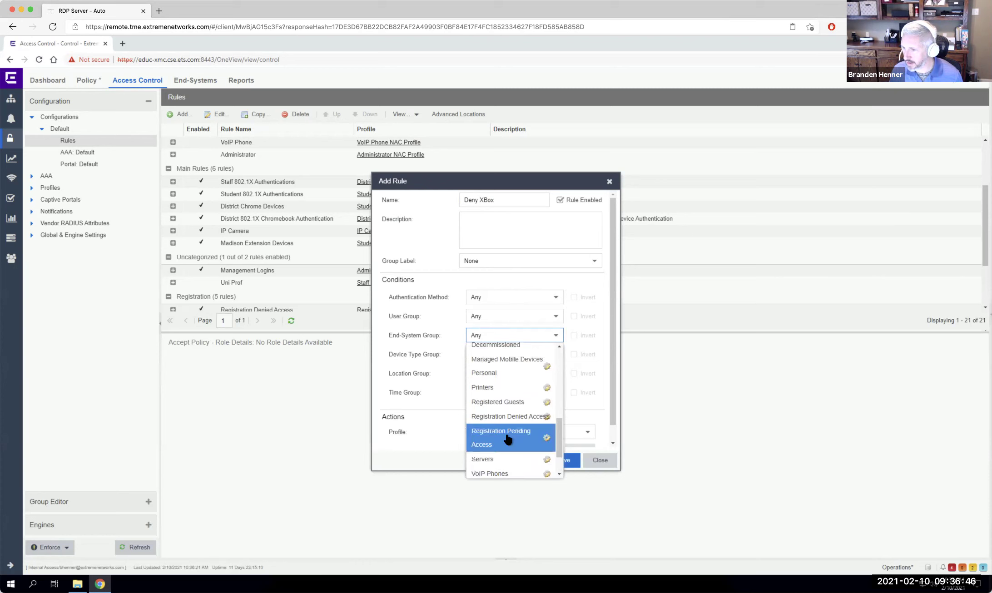
scroll(507, 438, up, 3)
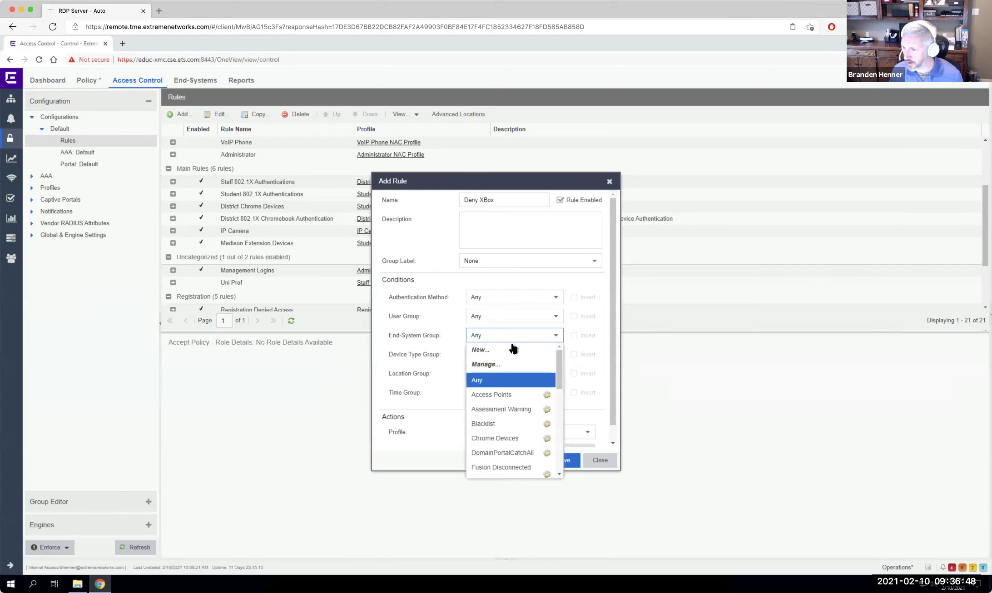
click(404, 335)
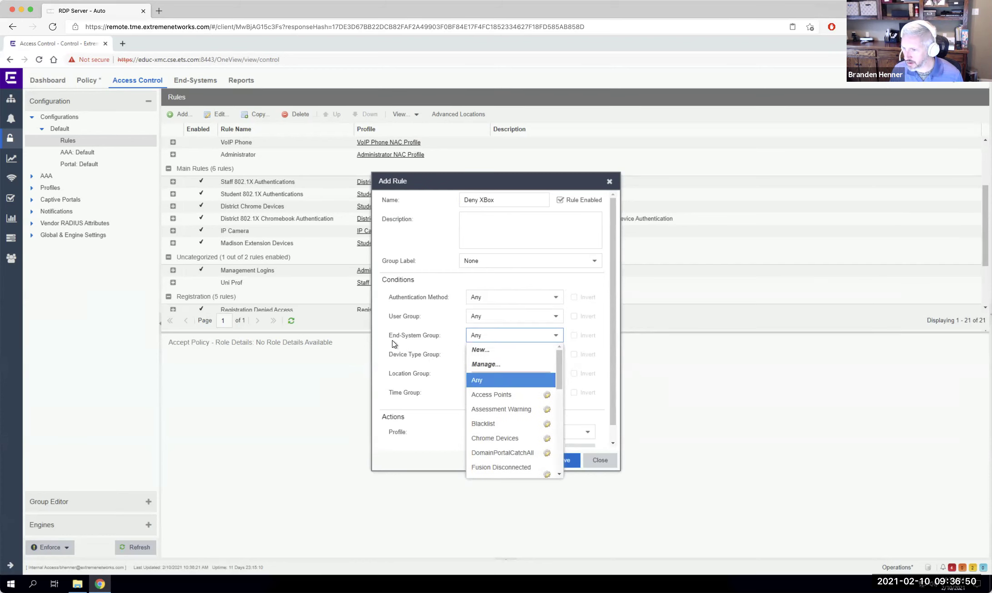
Step: Inspect the Game Console group's devices, then set the rule's Device Type Group to Game Console
click(508, 316)
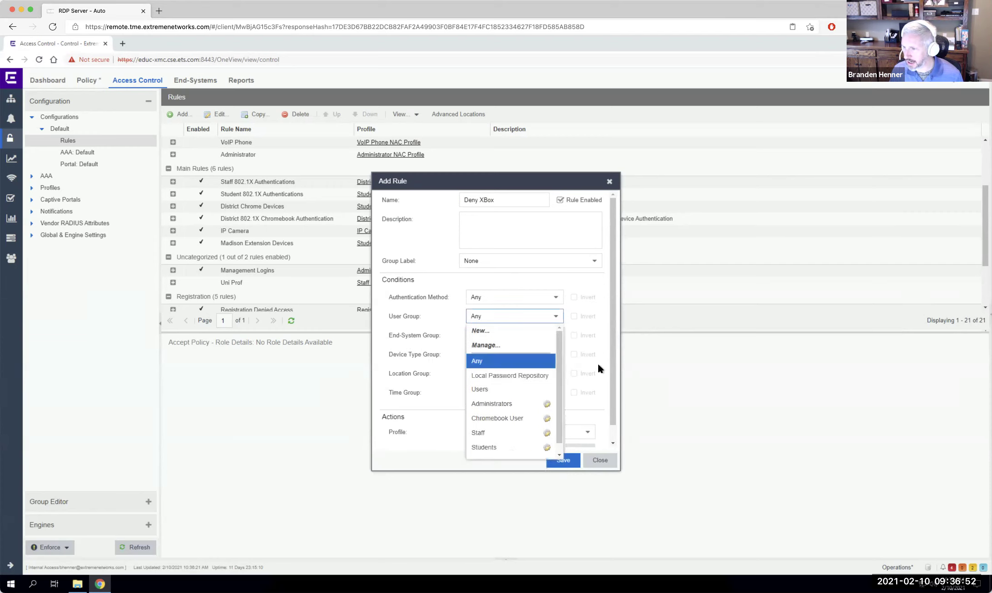
click(557, 316)
click(556, 356)
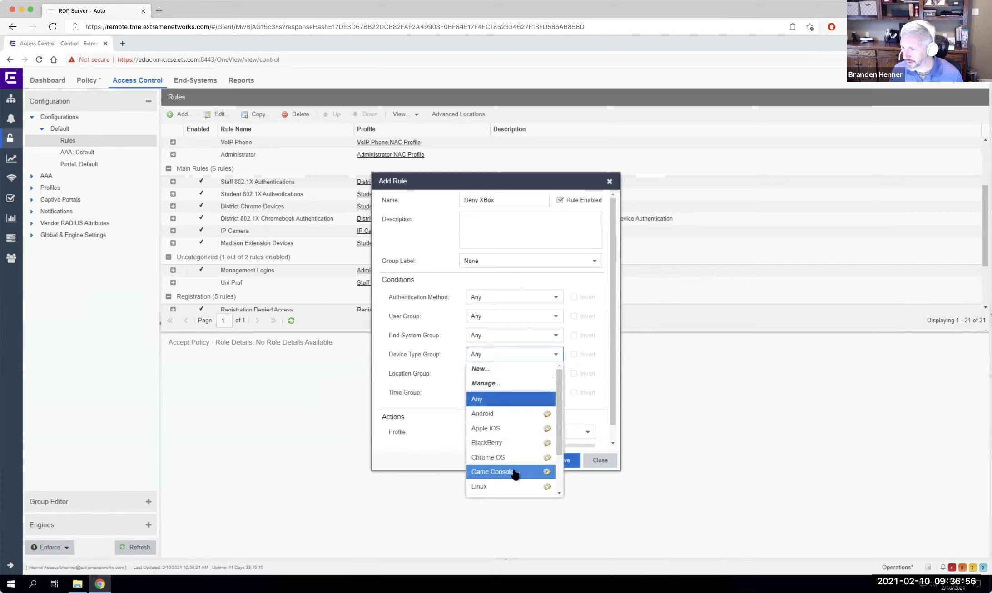
click(547, 472)
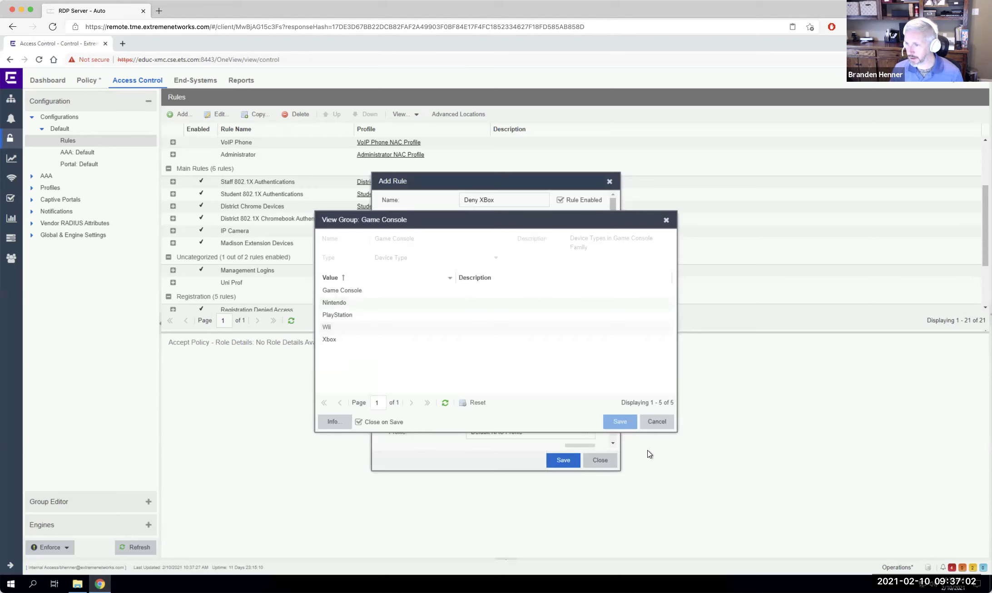
click(656, 421)
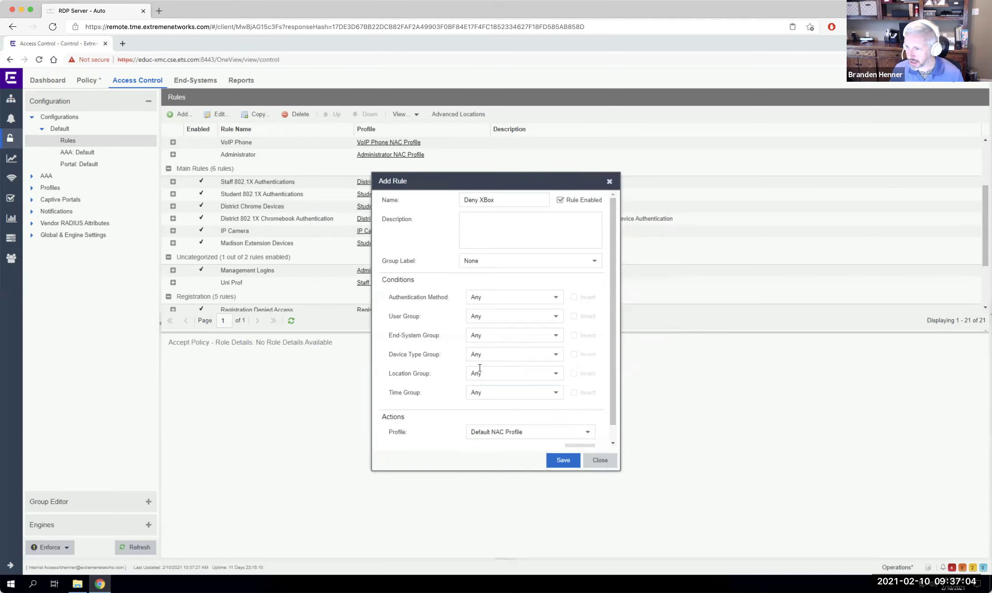
click(497, 355)
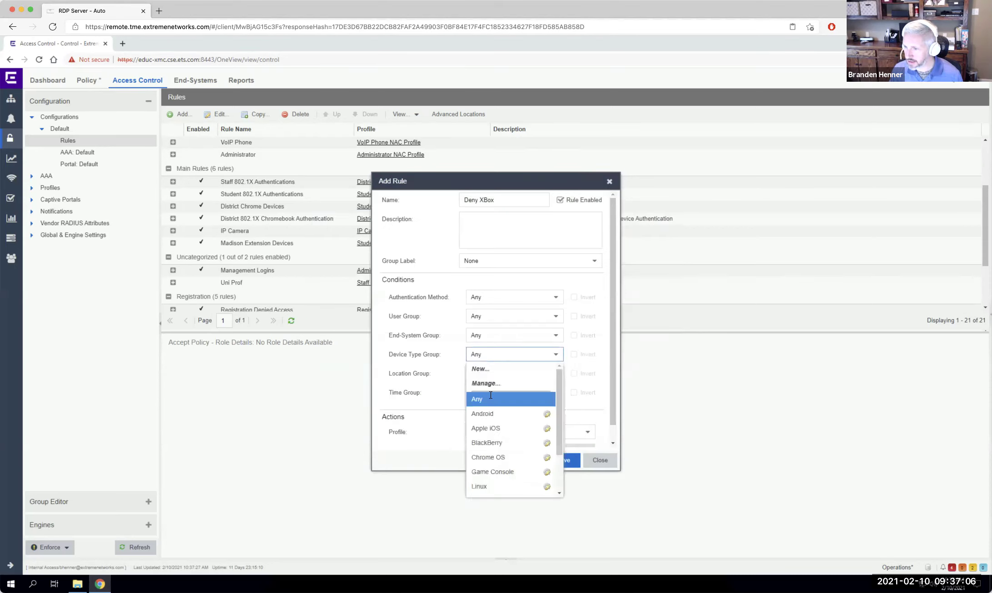
click(483, 472)
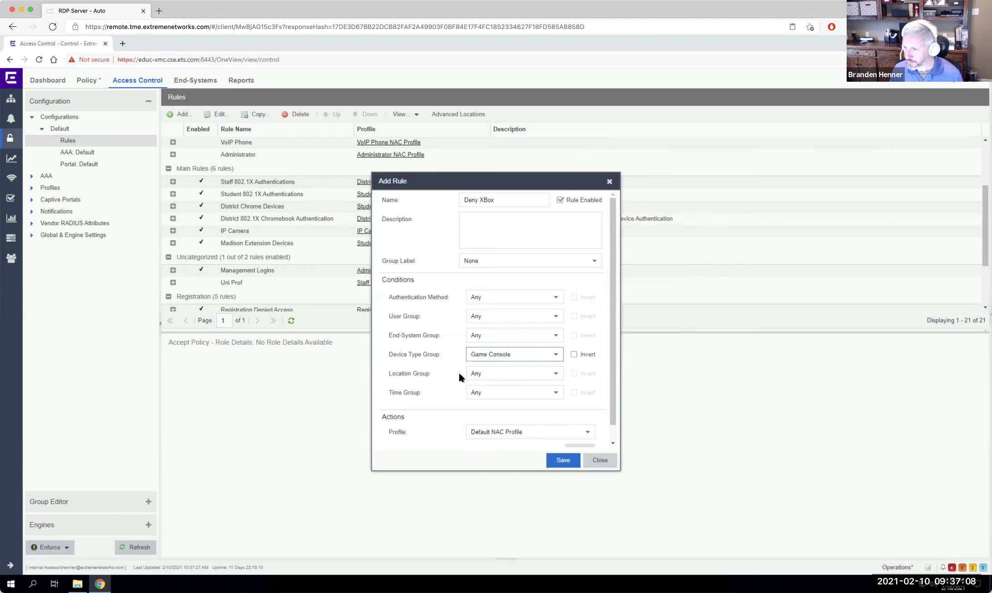
scroll(525, 419, down, 1)
Step: Assign the Quarantine NAC Profile as the Deny XBox rule's action
click(587, 416)
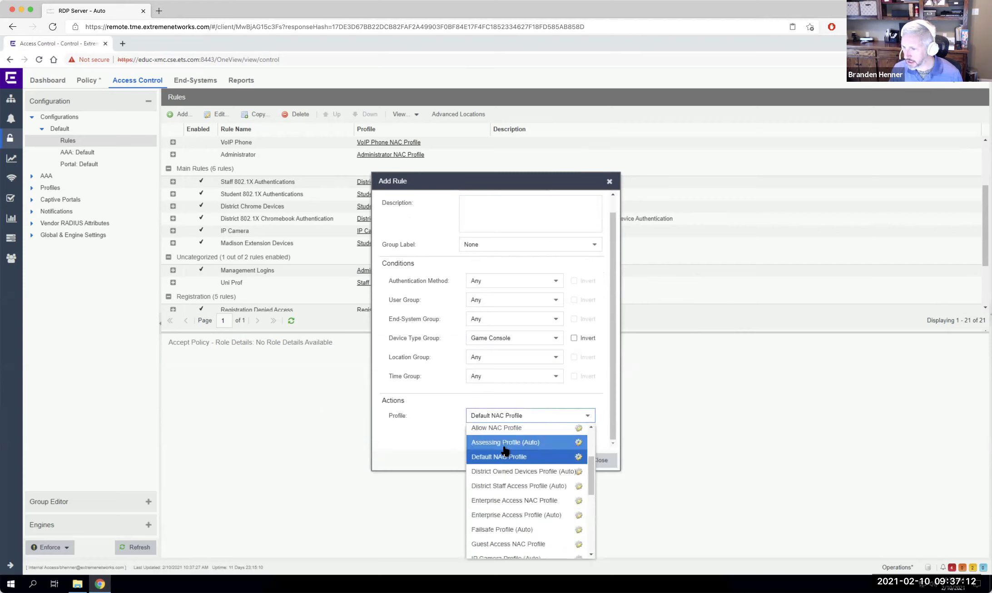
scroll(505, 452, down, 3)
click(508, 541)
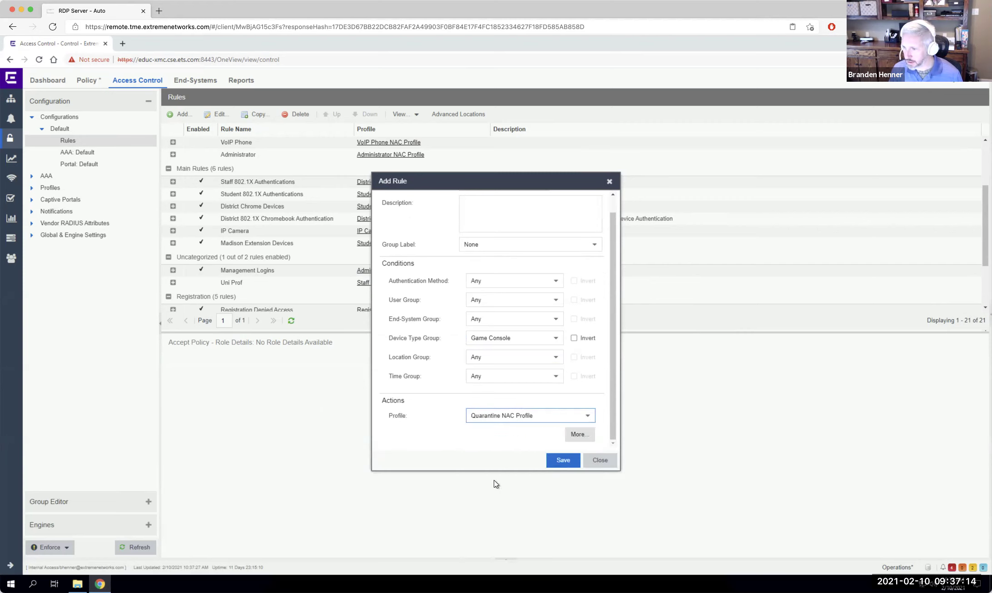
Step: Close the Add Rule dialog and open Captive Portals > Default > Website Configuration
click(599, 460)
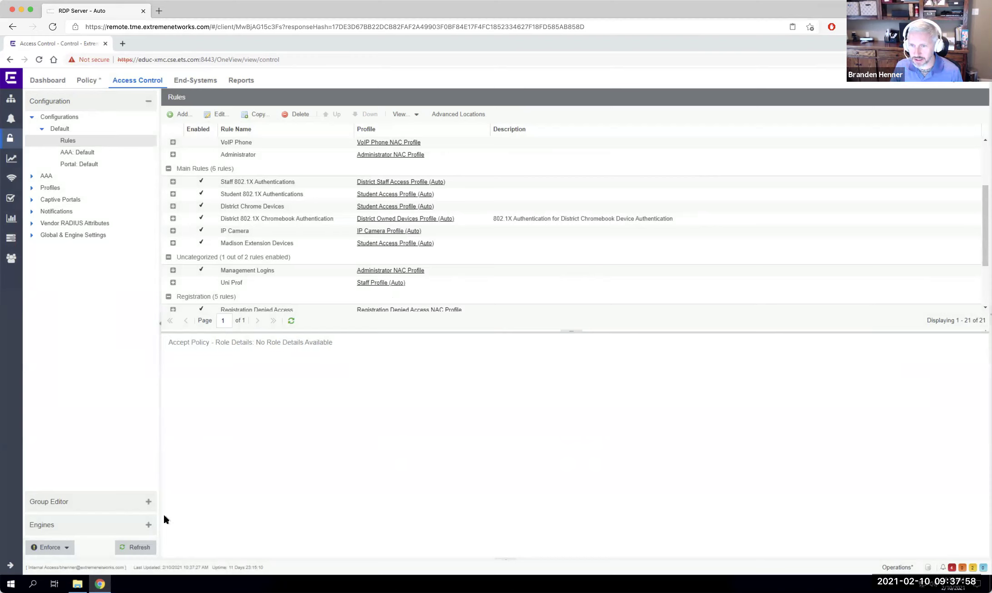
click(32, 200)
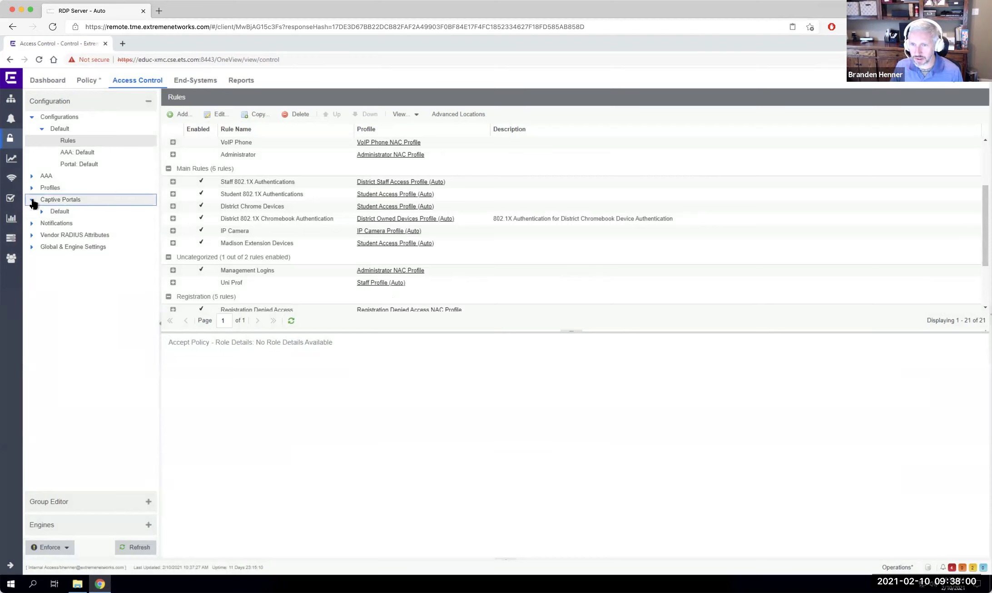
click(42, 211)
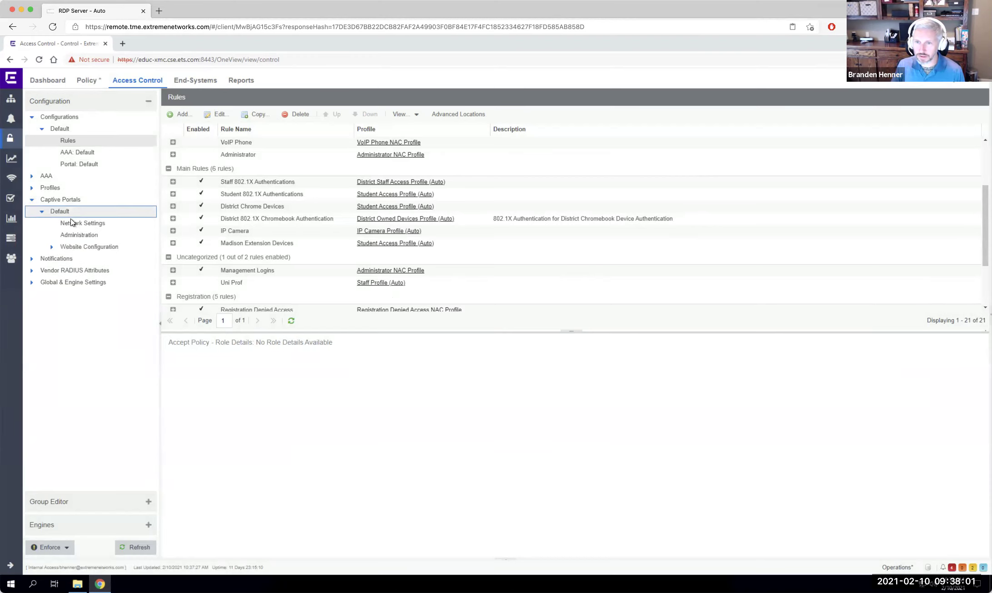
click(80, 246)
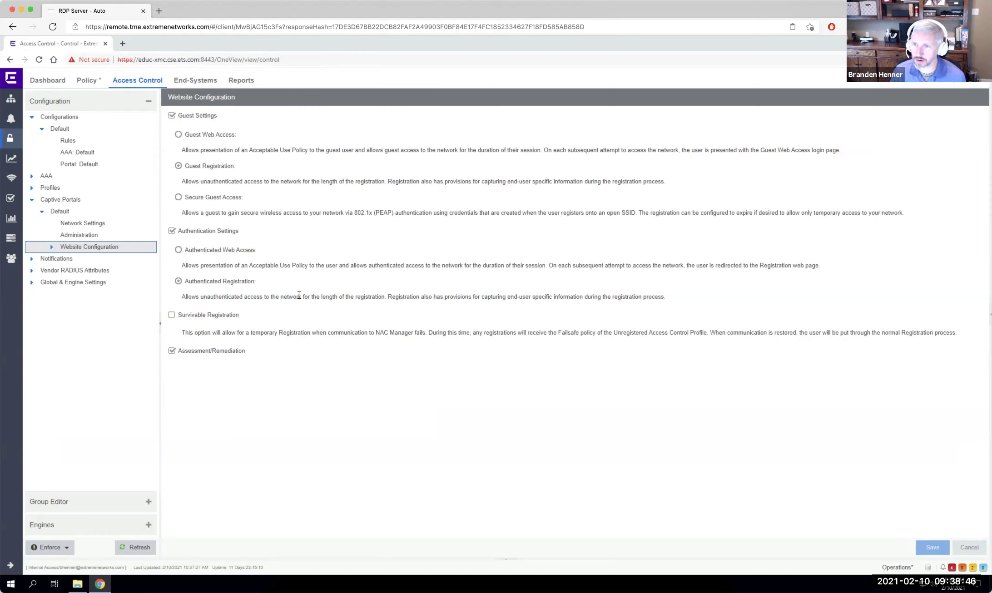
Step: Expand Website Configuration and open its Look & Feel page
click(51, 247)
click(86, 258)
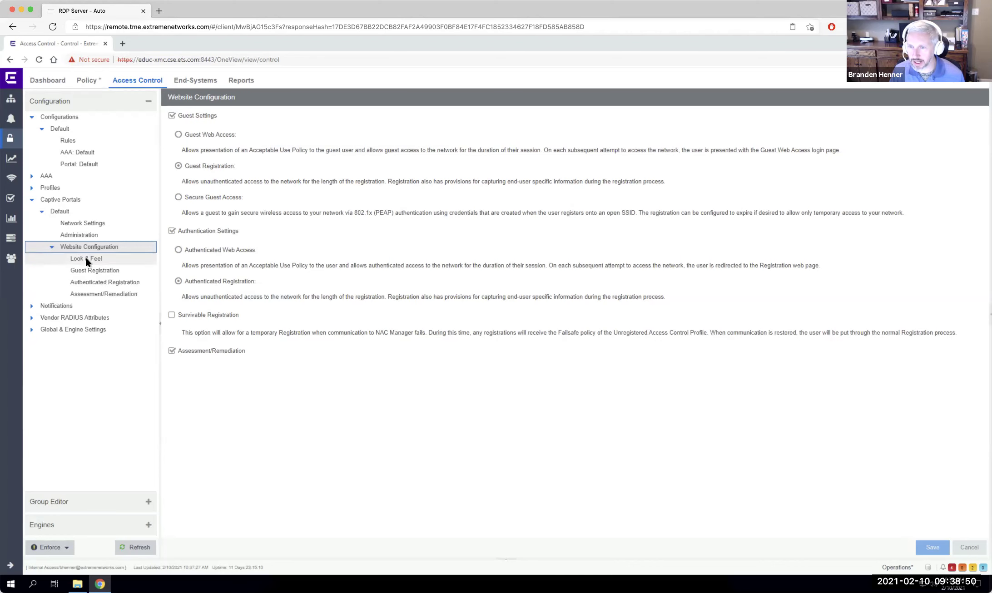